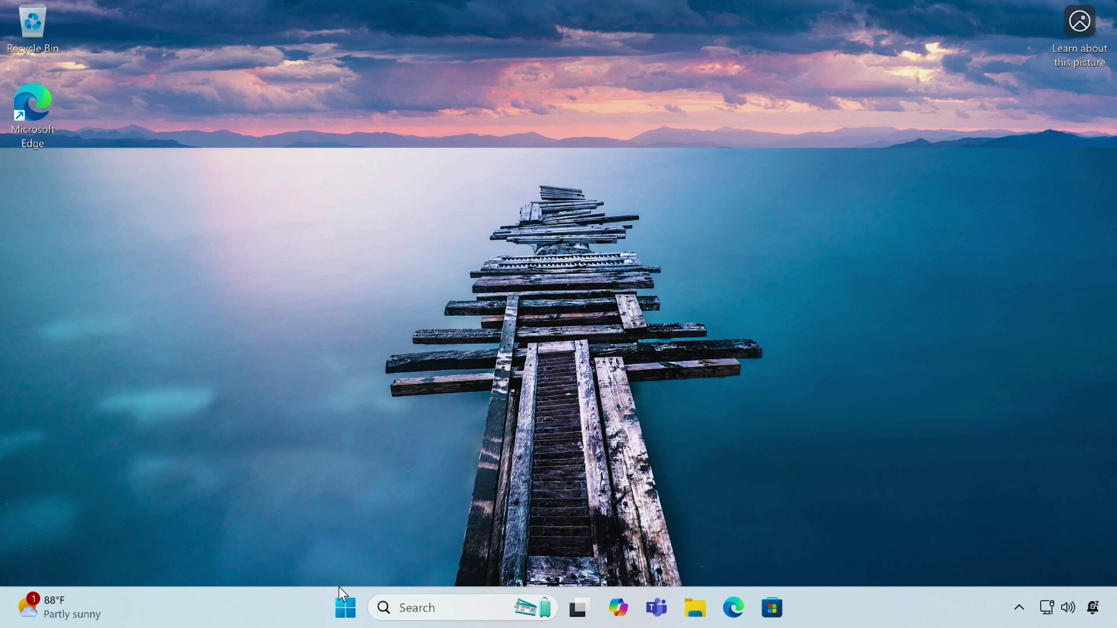
Check the About page showing the Windows 11 Pro edition, then close Settings
{"action": "right_click", "coordinate": [343, 605]}
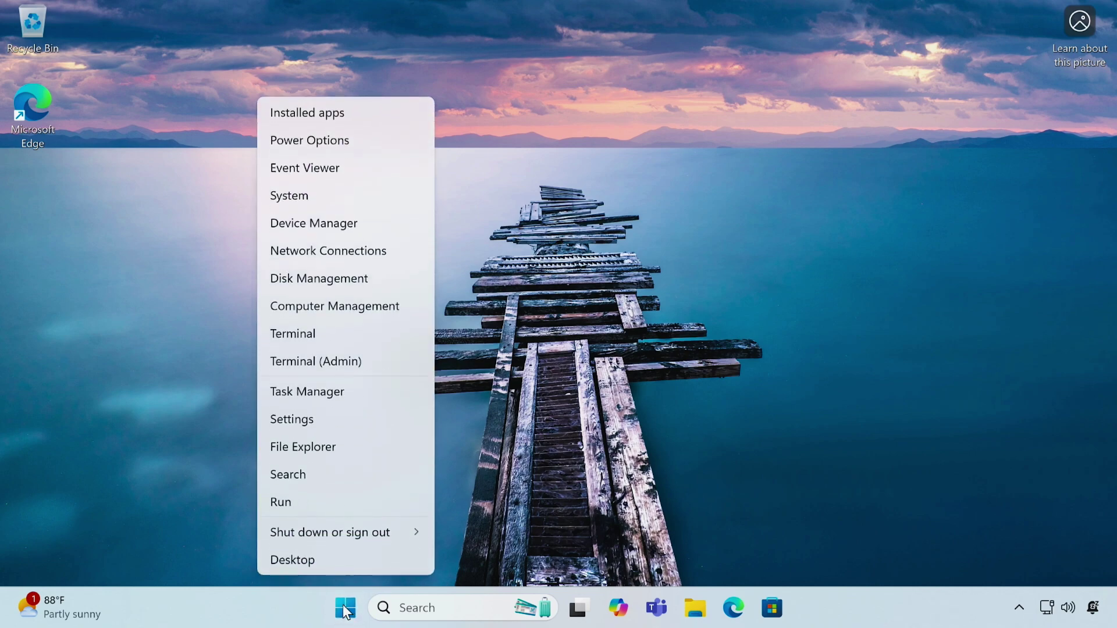
{"action": "left_click", "coordinate": [291, 202]}
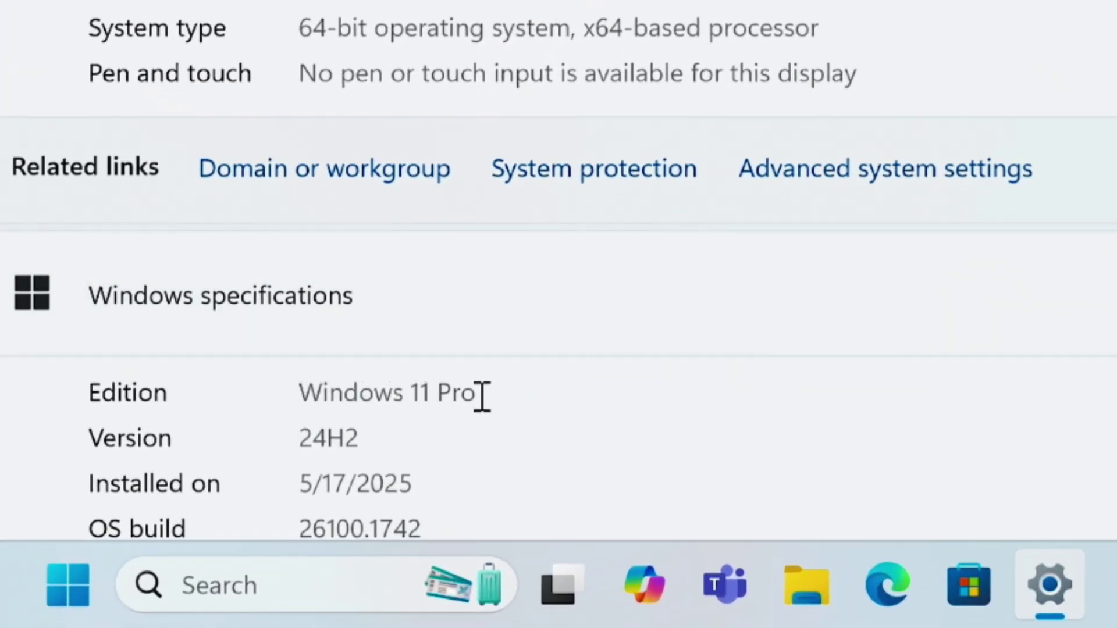
{"action": "left_click_drag", "start_coordinate": [481, 394], "coordinate": [299, 394]}
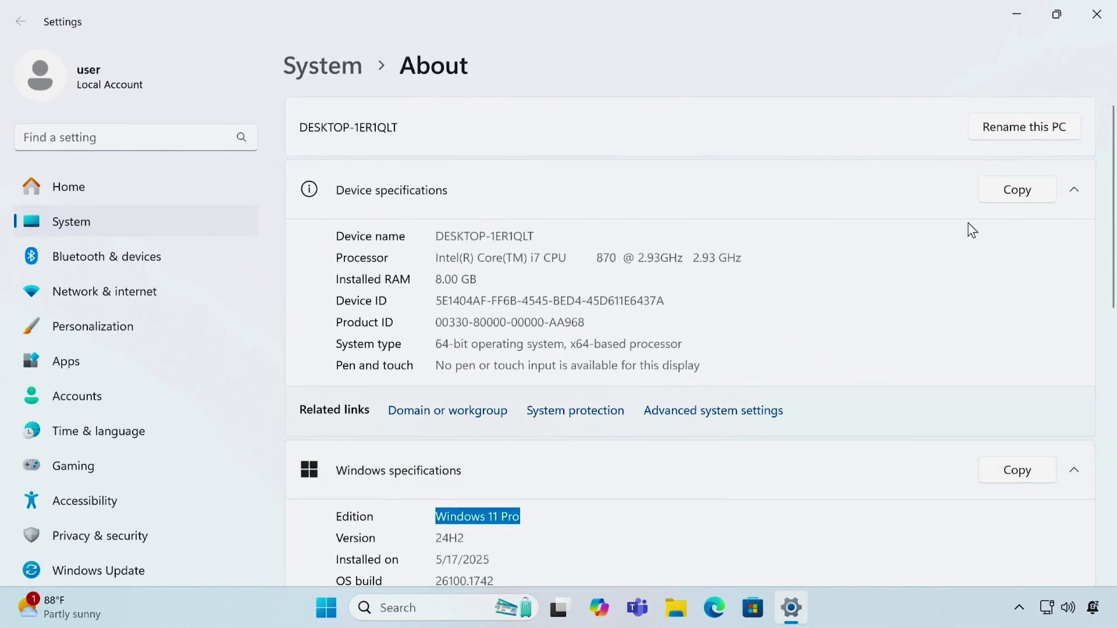
{"action": "left_click", "coordinate": [1097, 15]}
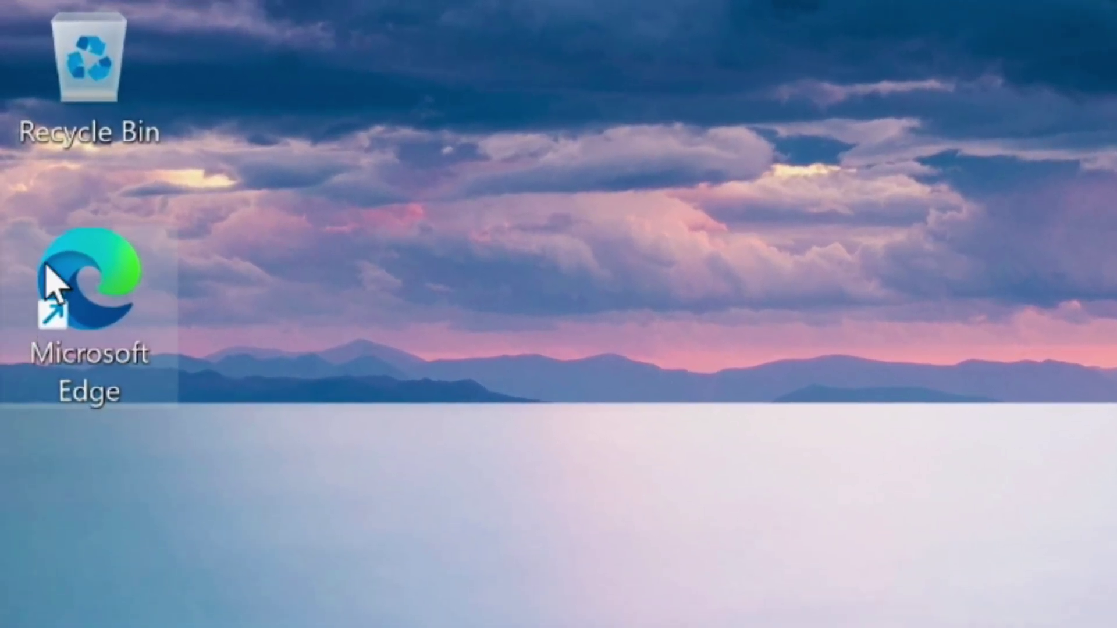
In Edge, search Bing for 'windows 11' download and open Microsoft's ISO section
{"action": "double_click", "coordinate": [35, 186]}
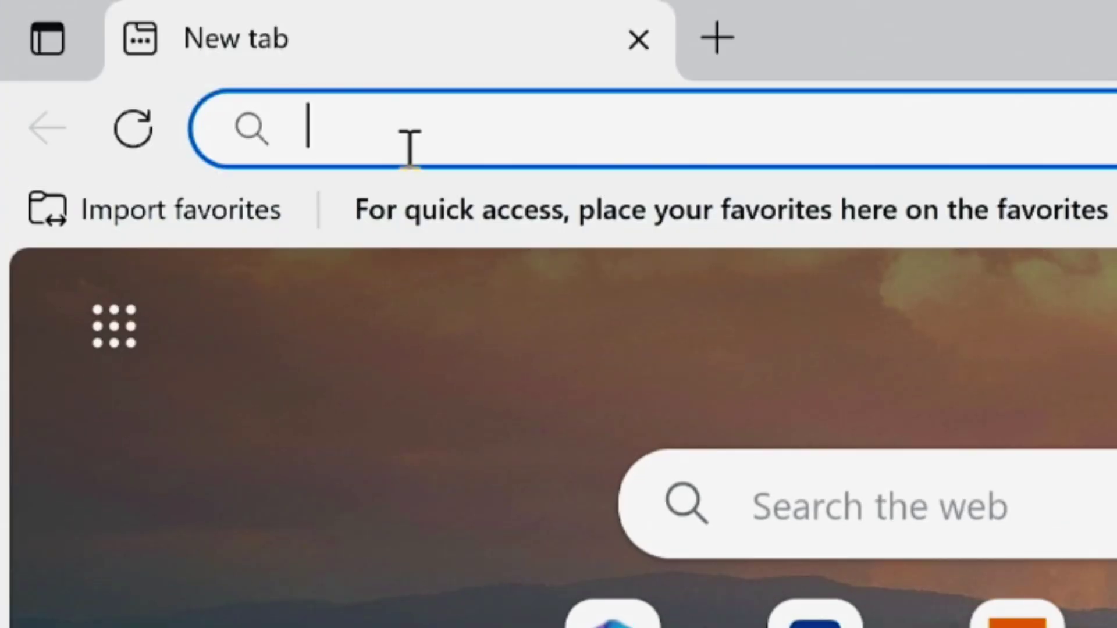
{"action": "type", "text": "windows 1"}
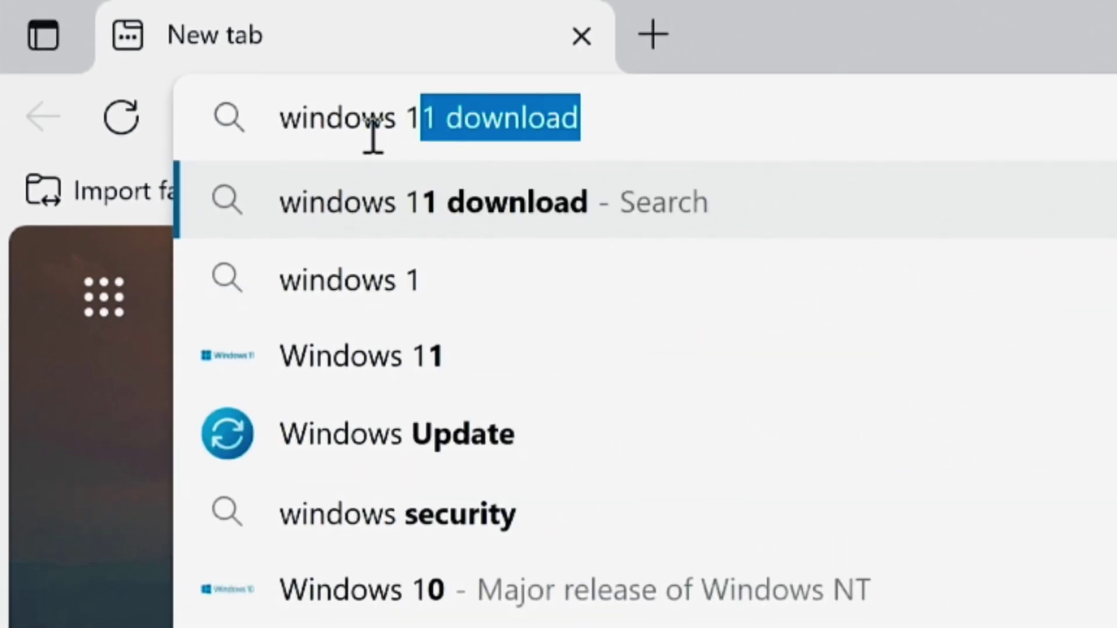
{"action": "type", "text": "1"}
{"action": "key", "text": "Return"}
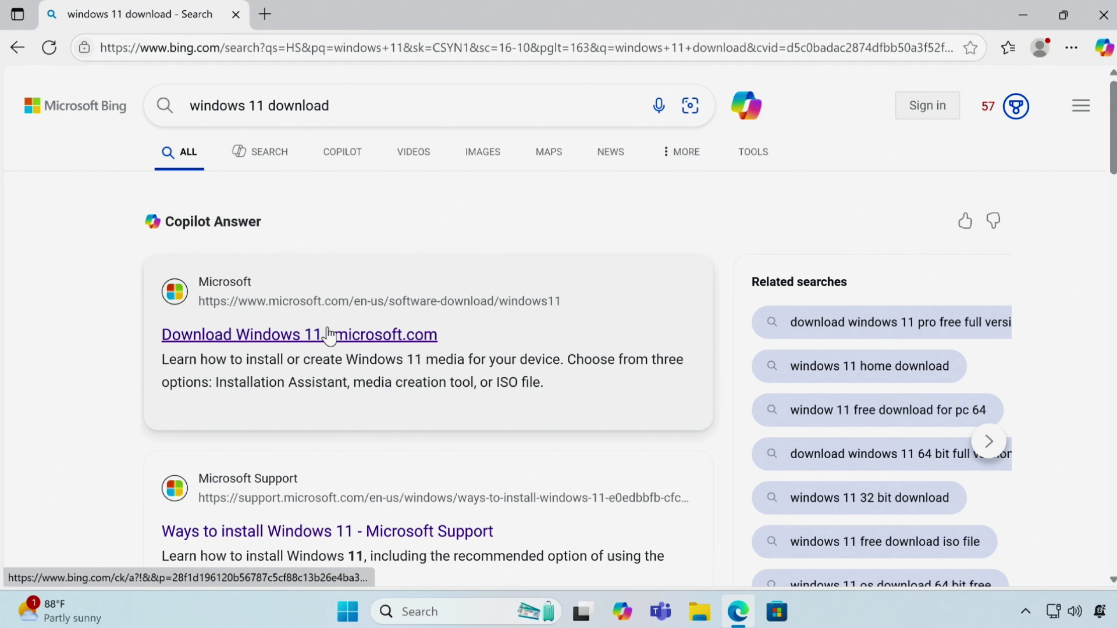
{"action": "left_click", "coordinate": [329, 336]}
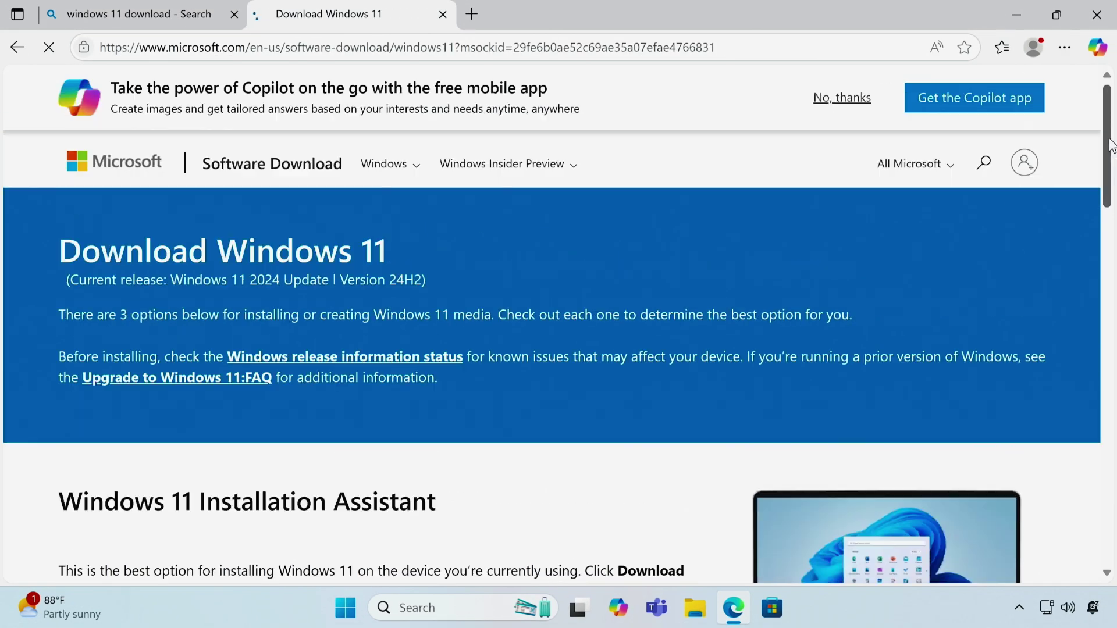
{"action": "left_click_drag", "start_coordinate": [1108, 148], "coordinate": [1075, 394]}
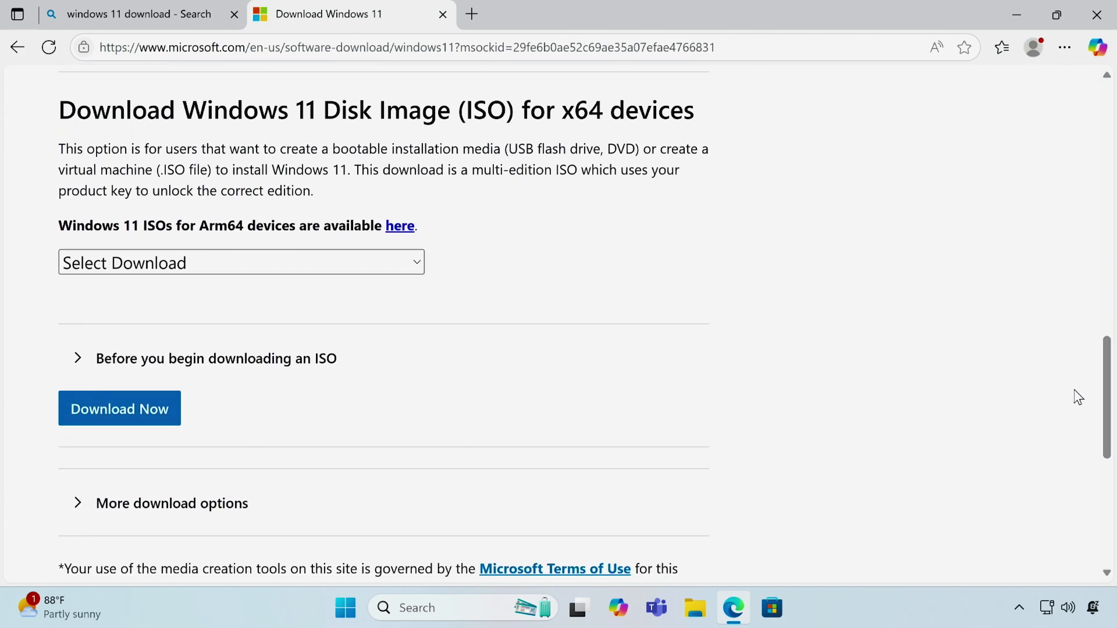
Download the Windows 11 x64 multi-edition ISO in English (United States), Win11_24H2_English_x64.iso
{"action": "left_click", "coordinate": [311, 264]}
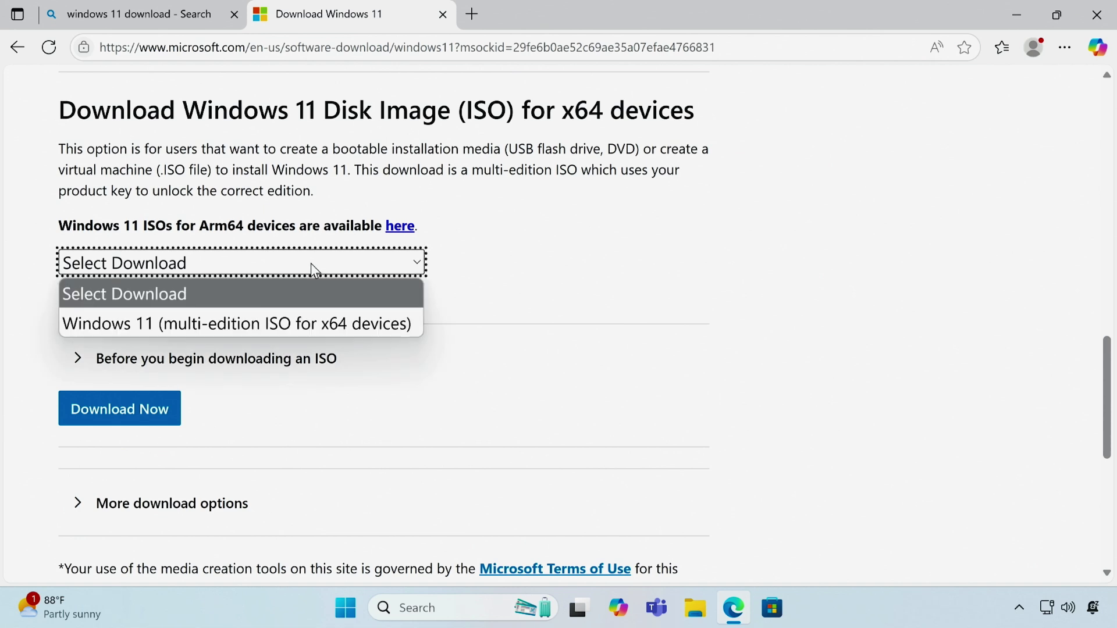
{"action": "left_click", "coordinate": [181, 326]}
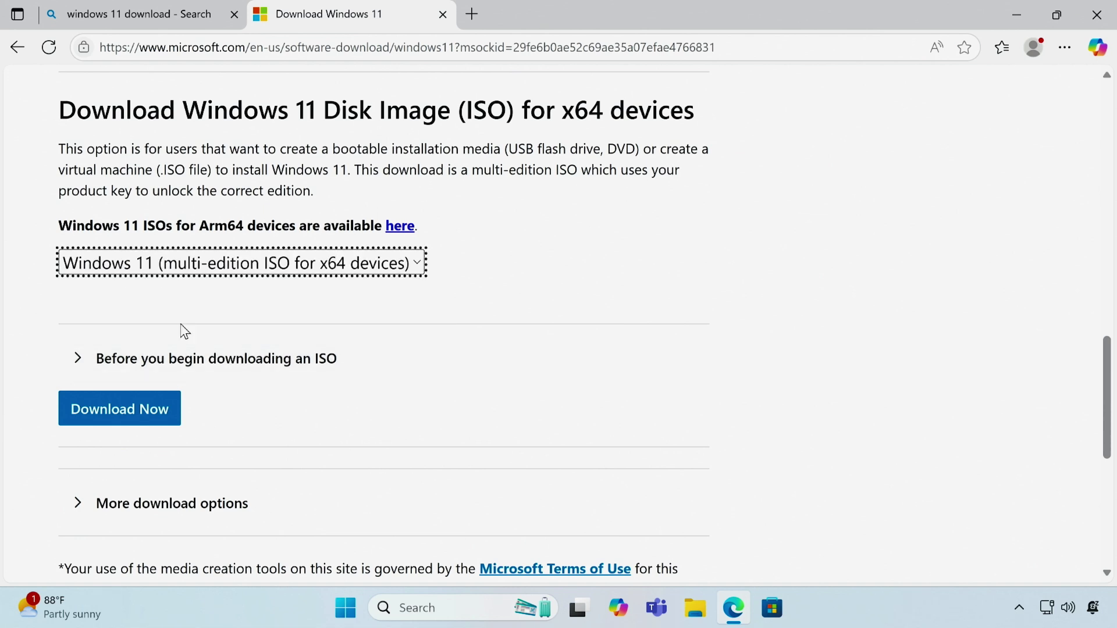
{"action": "left_click", "coordinate": [136, 414]}
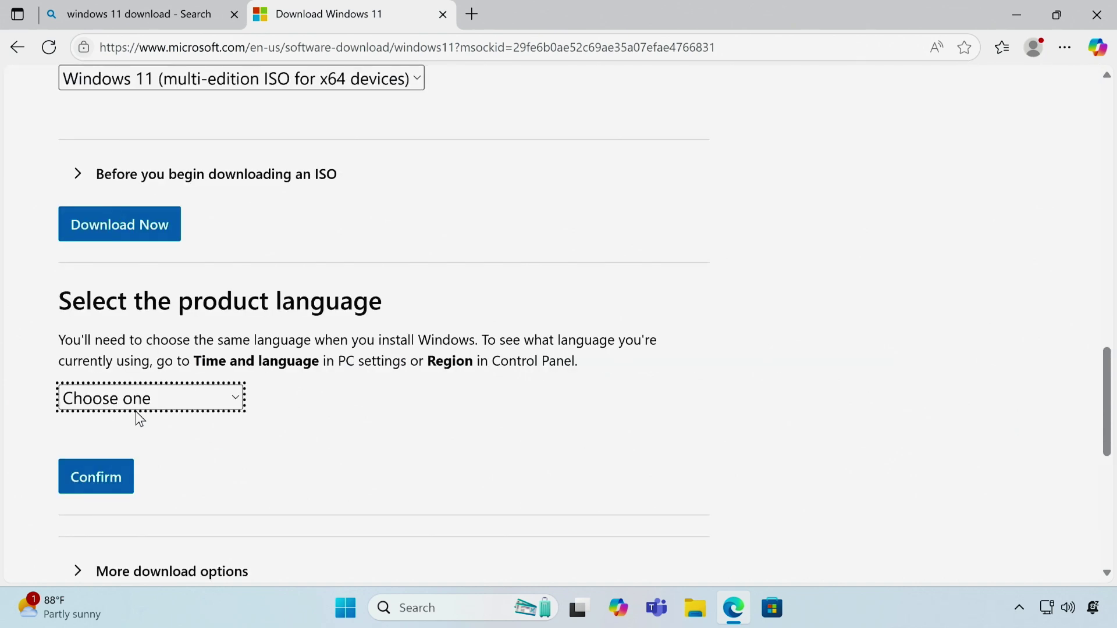
{"action": "left_click", "coordinate": [181, 400]}
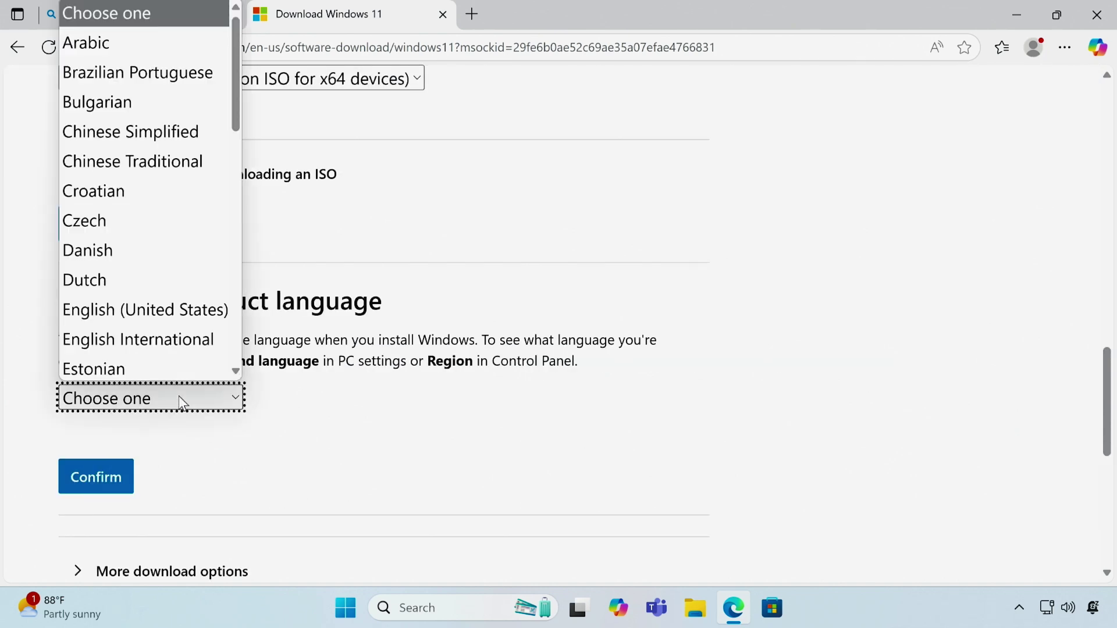
{"action": "left_click", "coordinate": [166, 309]}
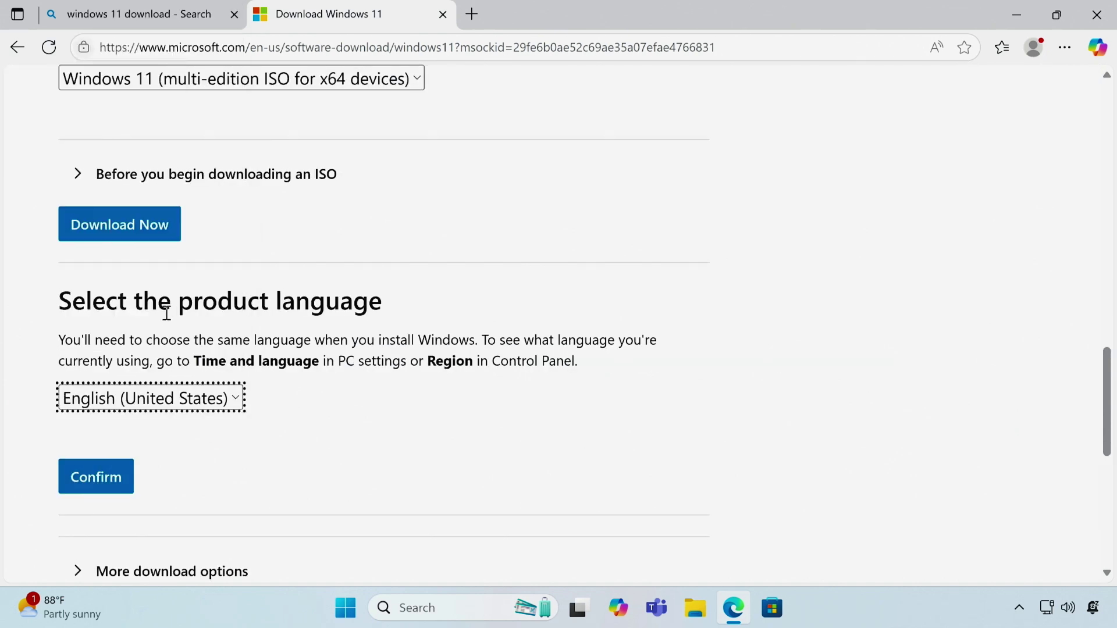
{"action": "left_click", "coordinate": [107, 479]}
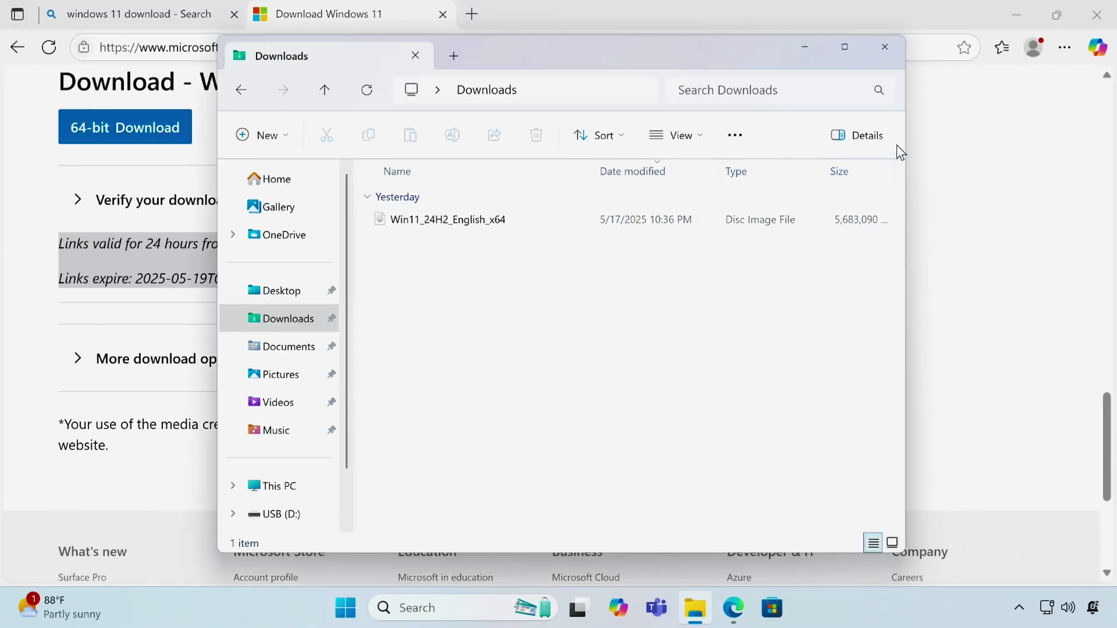
{"action": "left_click", "coordinate": [895, 53]}
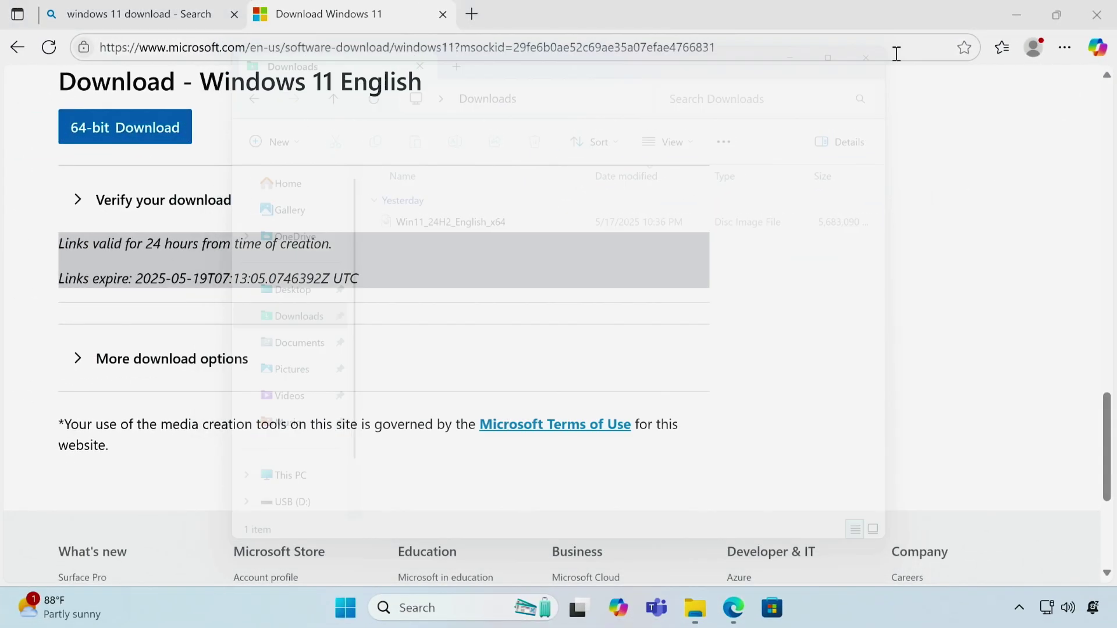
Search Bing for 'rufus' and download the portable rufus-4.7p.exe from rufus.ie
{"action": "left_click", "coordinate": [443, 14]}
{"action": "left_click", "coordinate": [313, 59]}
{"action": "left_click", "coordinate": [96, 376]}
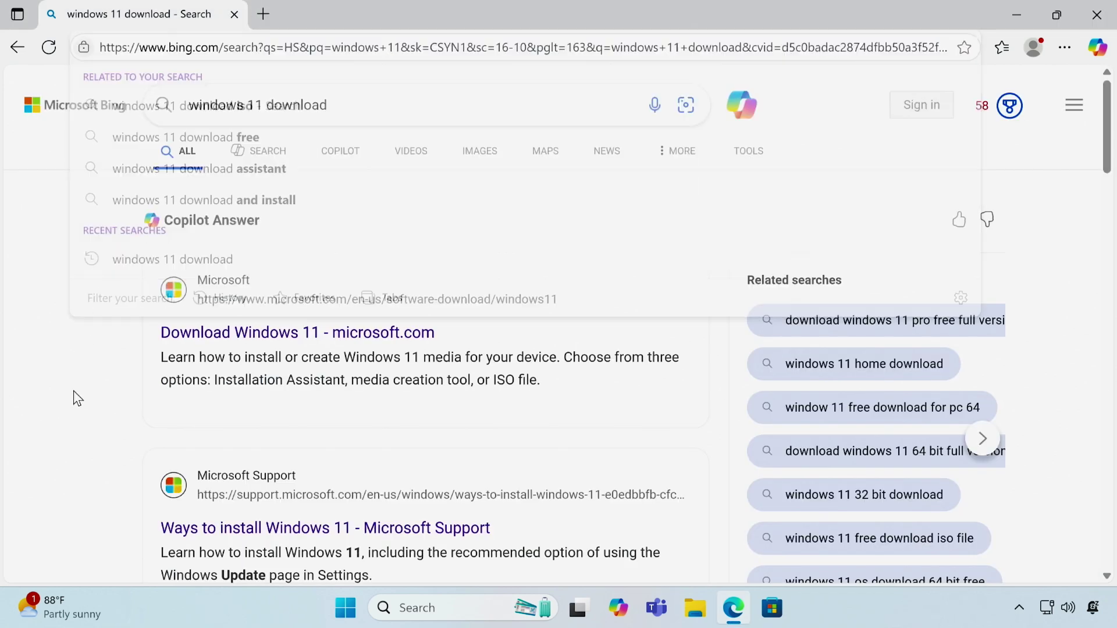
{"action": "left_click_drag", "start_coordinate": [392, 104], "coordinate": [4, 109]}
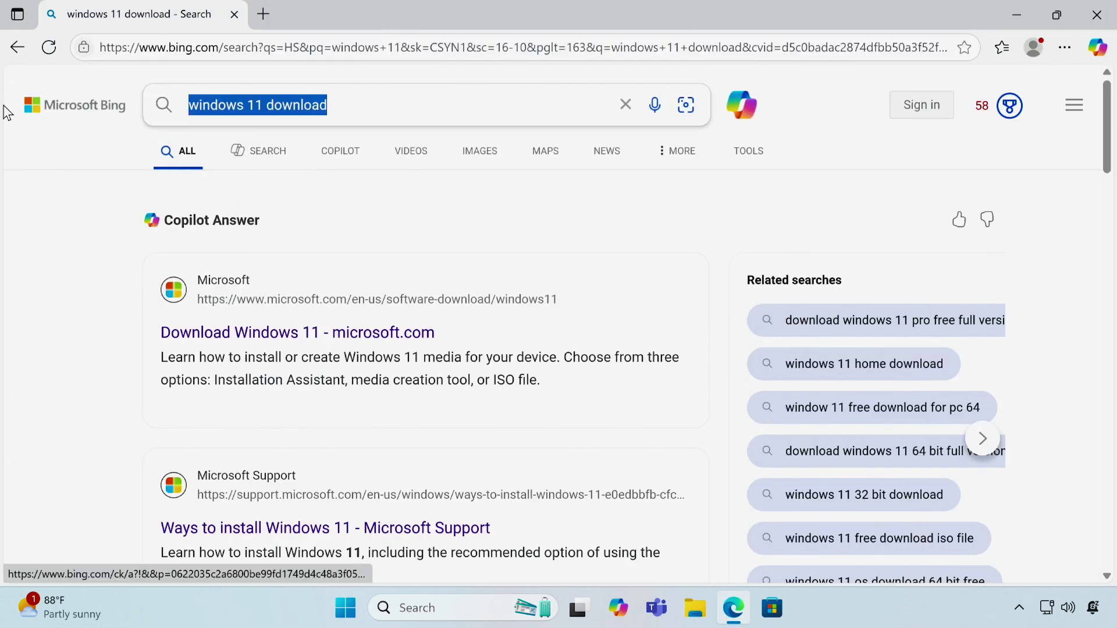
{"action": "type", "text": "rufus"}
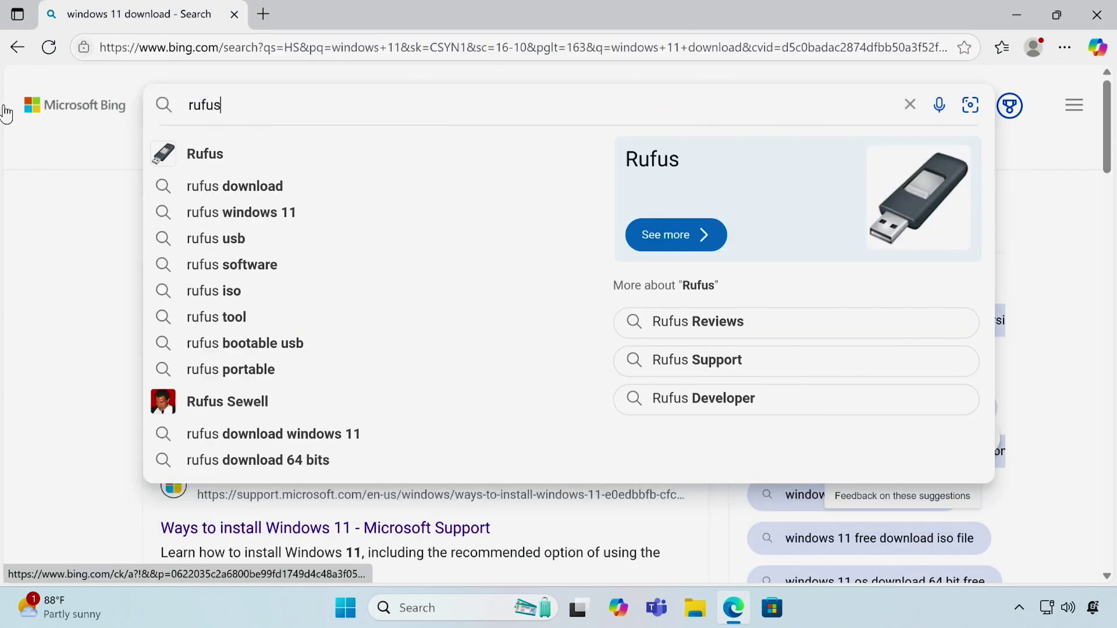
{"action": "key", "text": "Return"}
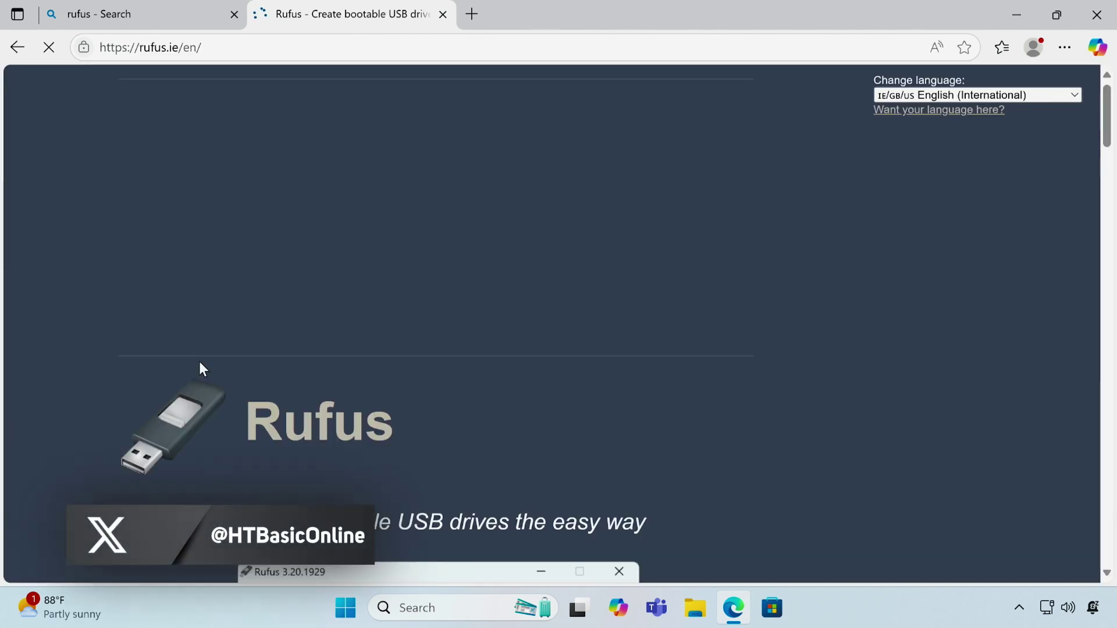
{"action": "left_click_drag", "start_coordinate": [1109, 123], "coordinate": [1083, 229]}
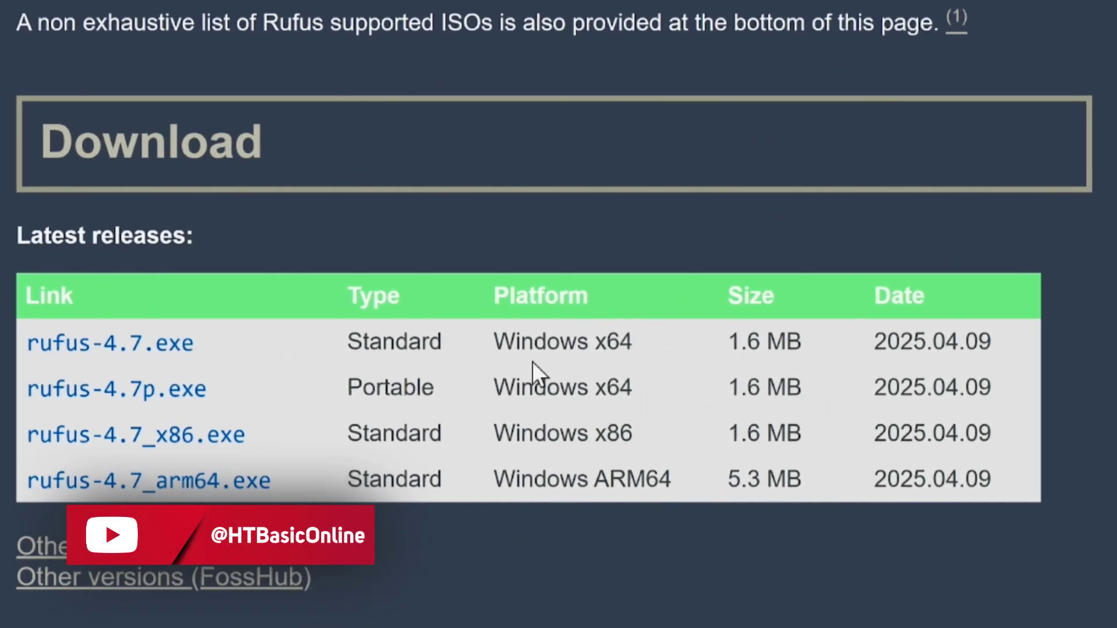
{"action": "left_click", "coordinate": [163, 367]}
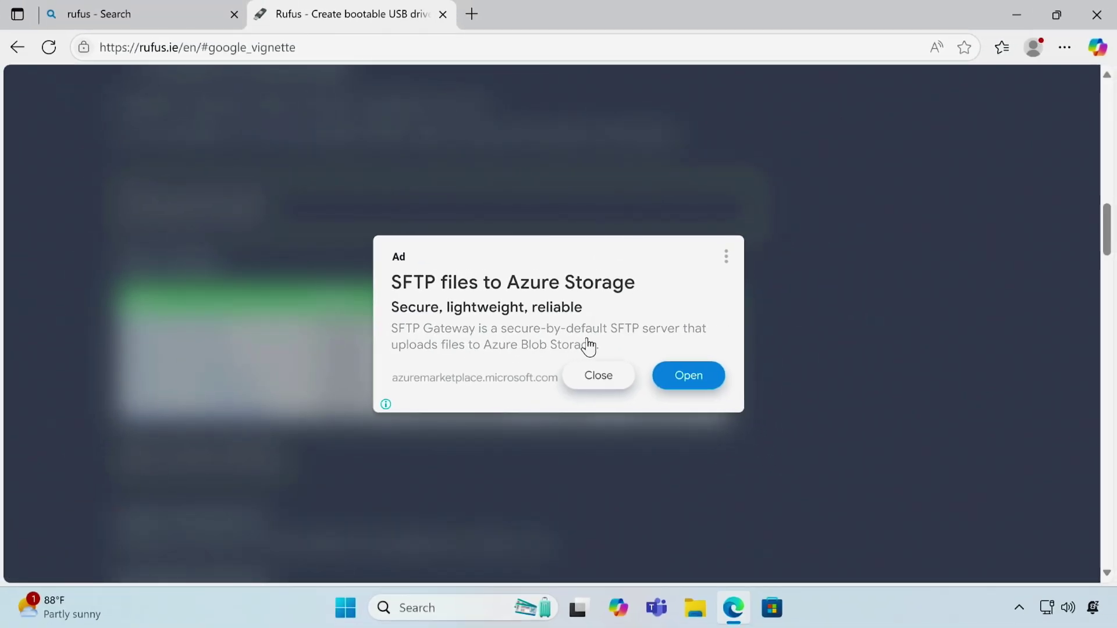
{"action": "left_click", "coordinate": [597, 376]}
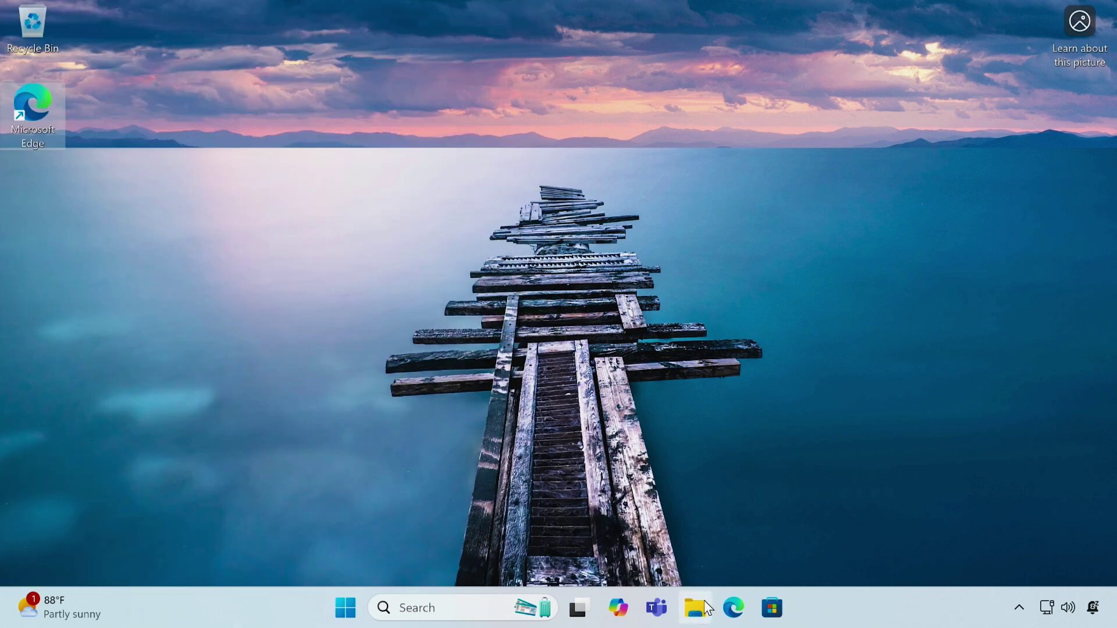
{"action": "left_click", "coordinate": [704, 605]}
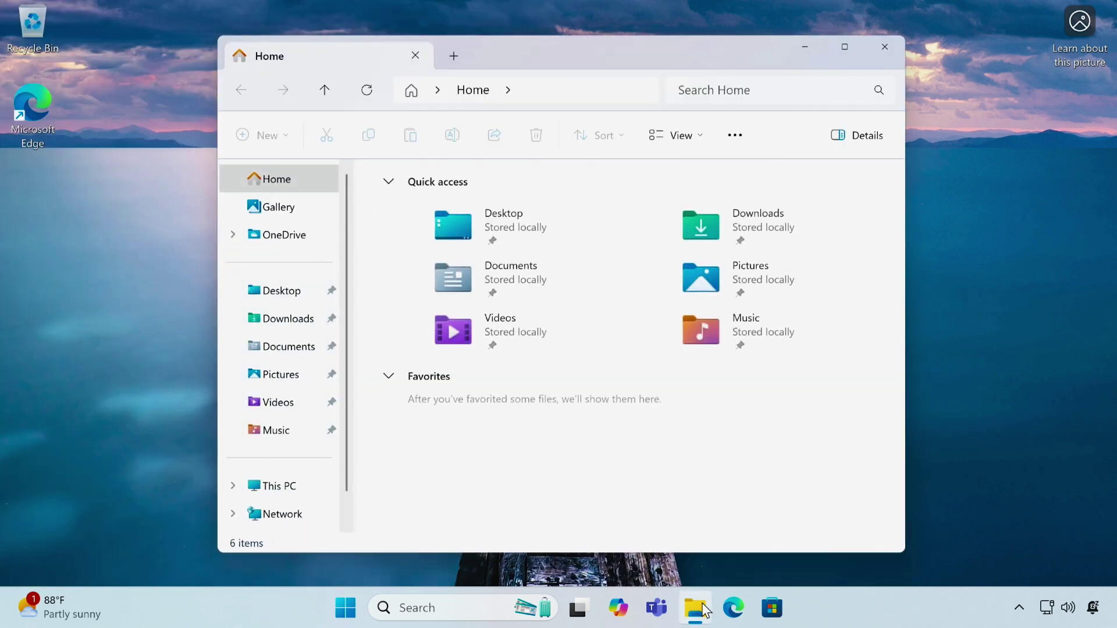
{"action": "left_click", "coordinate": [256, 486]}
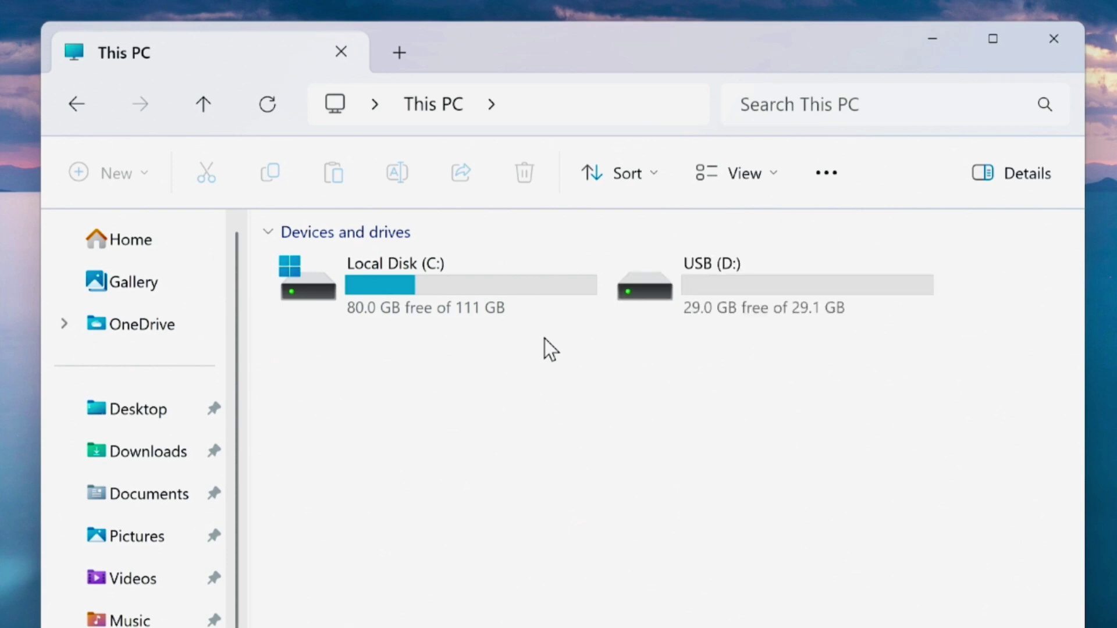
{"action": "left_click", "coordinate": [717, 286]}
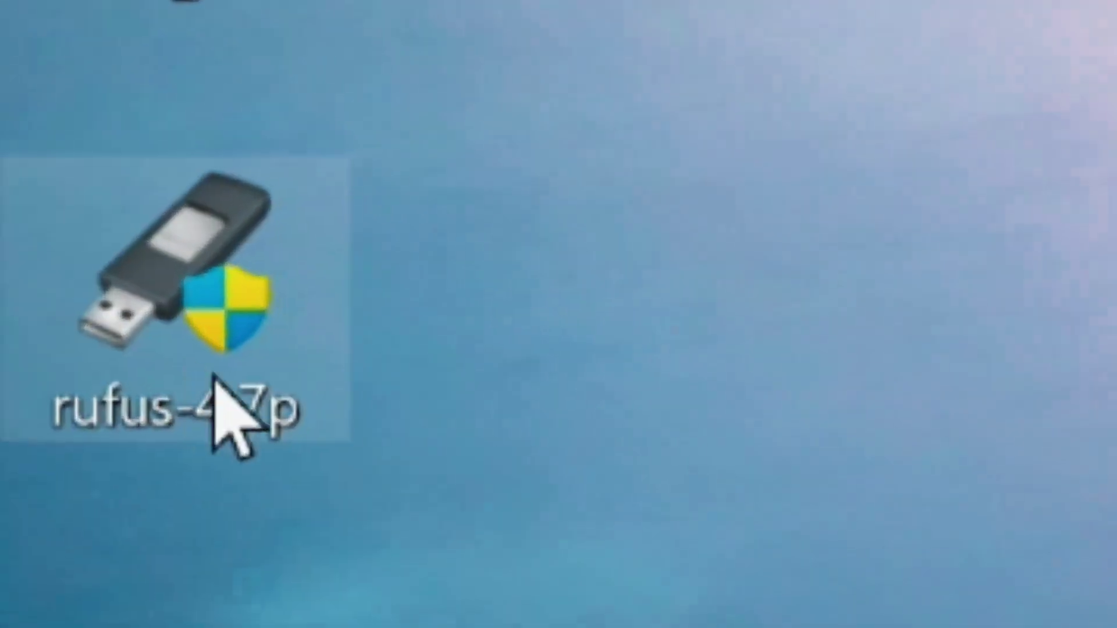
Run rufus-4.7p as administrator, decline update checks, and select USB (D:) [32 GB] as the device
{"action": "double_click", "coordinate": [180, 320]}
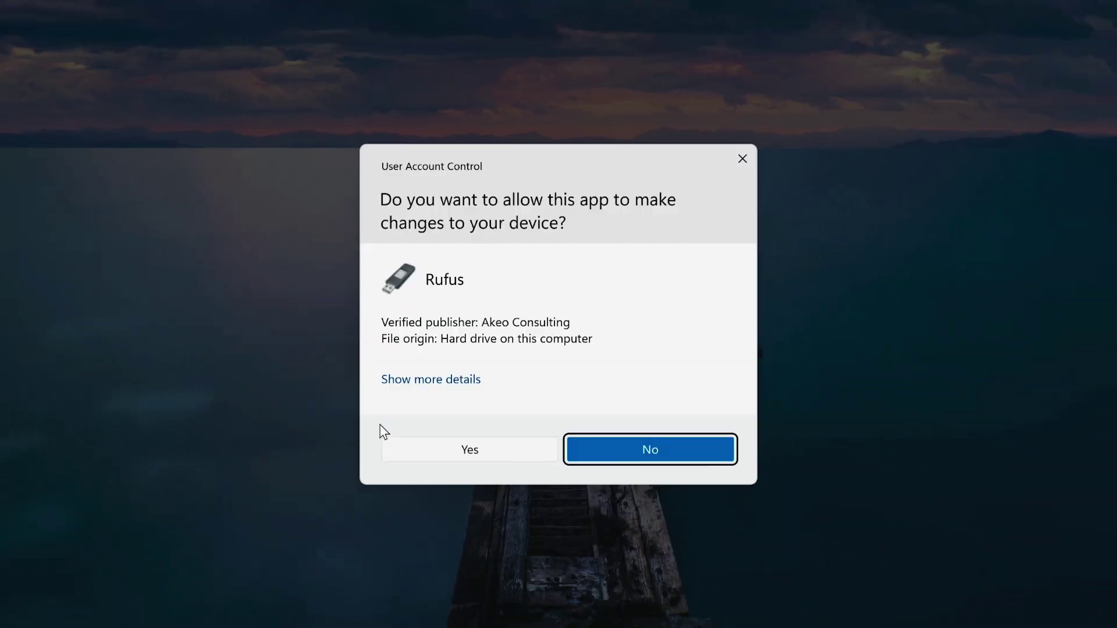
{"action": "left_click", "coordinate": [460, 449]}
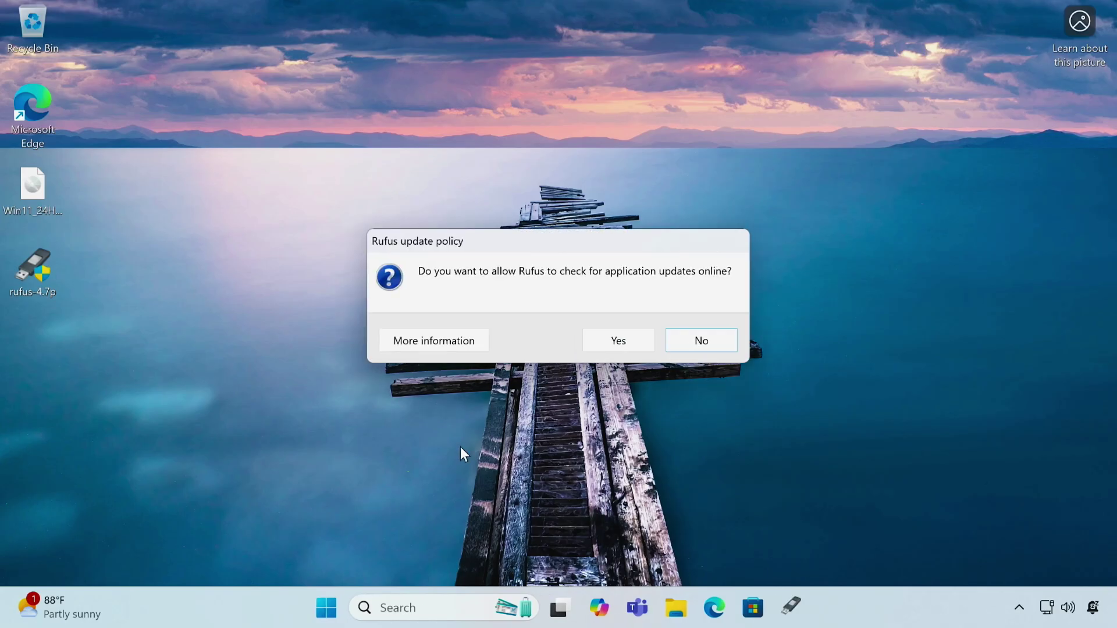
{"action": "left_click", "coordinate": [701, 342]}
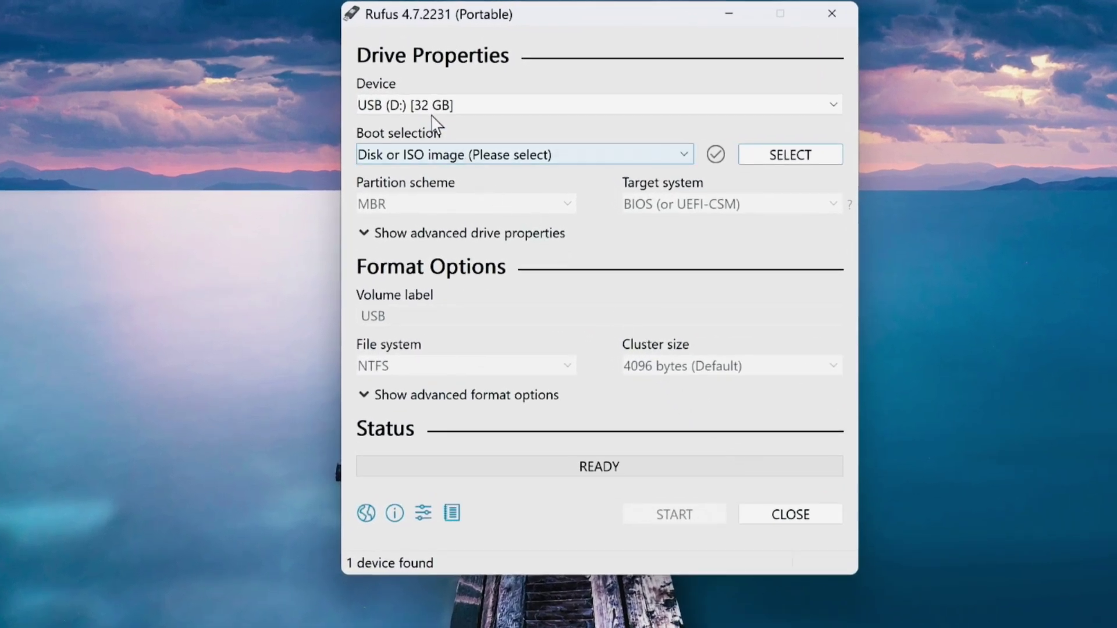
{"action": "left_click", "coordinate": [429, 111]}
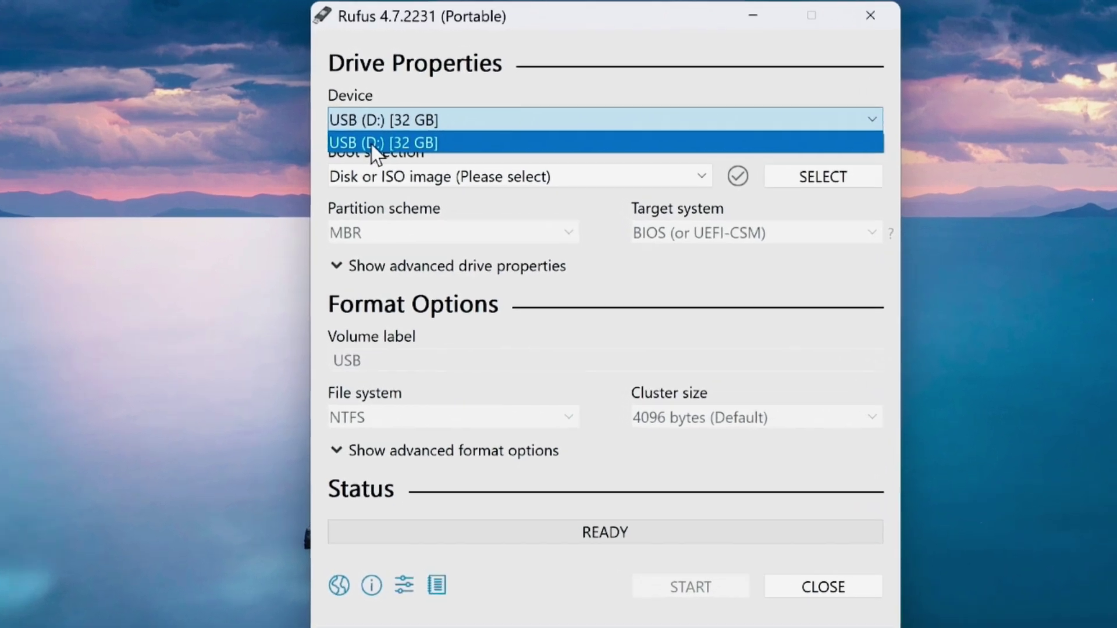
{"action": "left_click", "coordinate": [371, 143]}
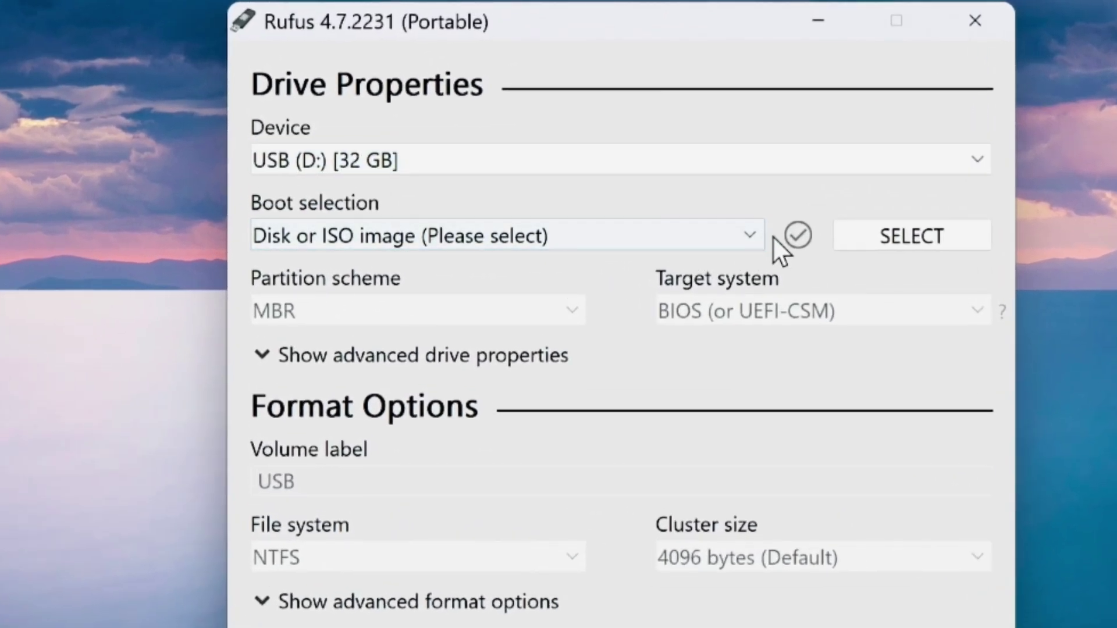
Load Win11_24H2_English_x64.iso from the Desktop as the boot image
{"action": "left_click", "coordinate": [941, 247]}
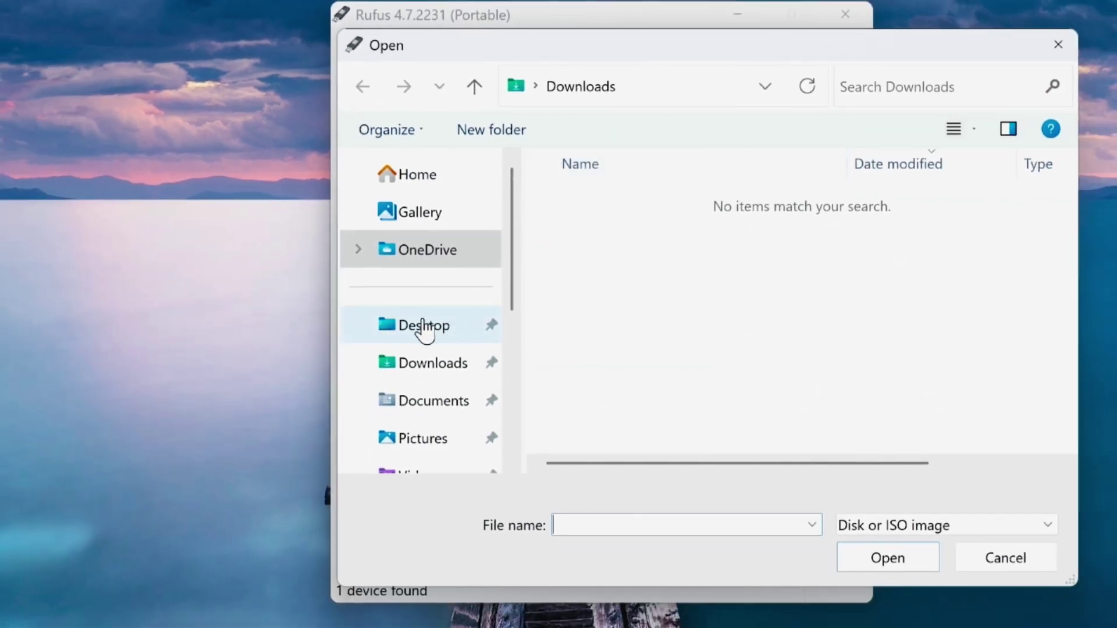
{"action": "left_click", "coordinate": [416, 324]}
{"action": "left_click", "coordinate": [676, 202]}
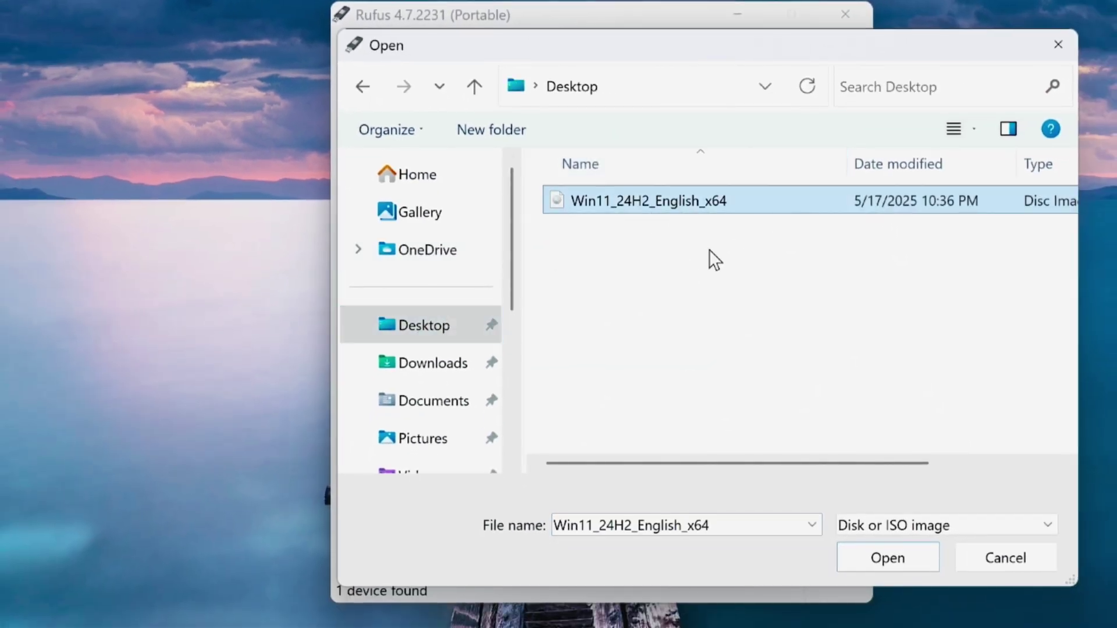
{"action": "left_click", "coordinate": [856, 549]}
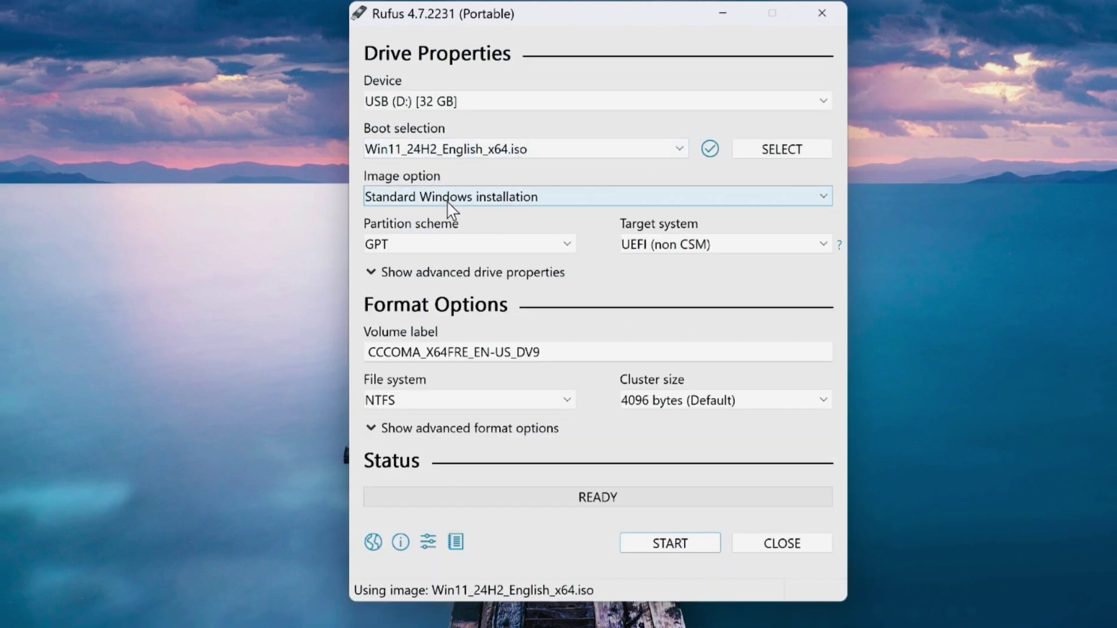
Keep Standard Windows installation as the image option and GPT as the partition scheme
{"action": "left_click", "coordinate": [446, 202]}
{"action": "left_click", "coordinate": [440, 200]}
{"action": "left_click", "coordinate": [566, 246]}
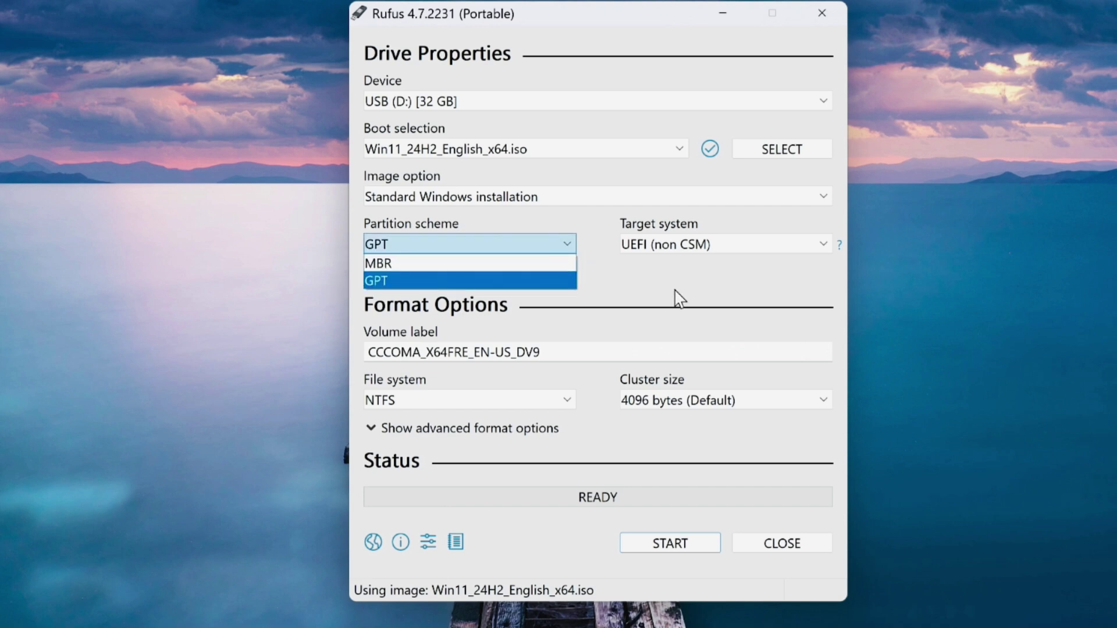
{"action": "left_click", "coordinate": [622, 352]}
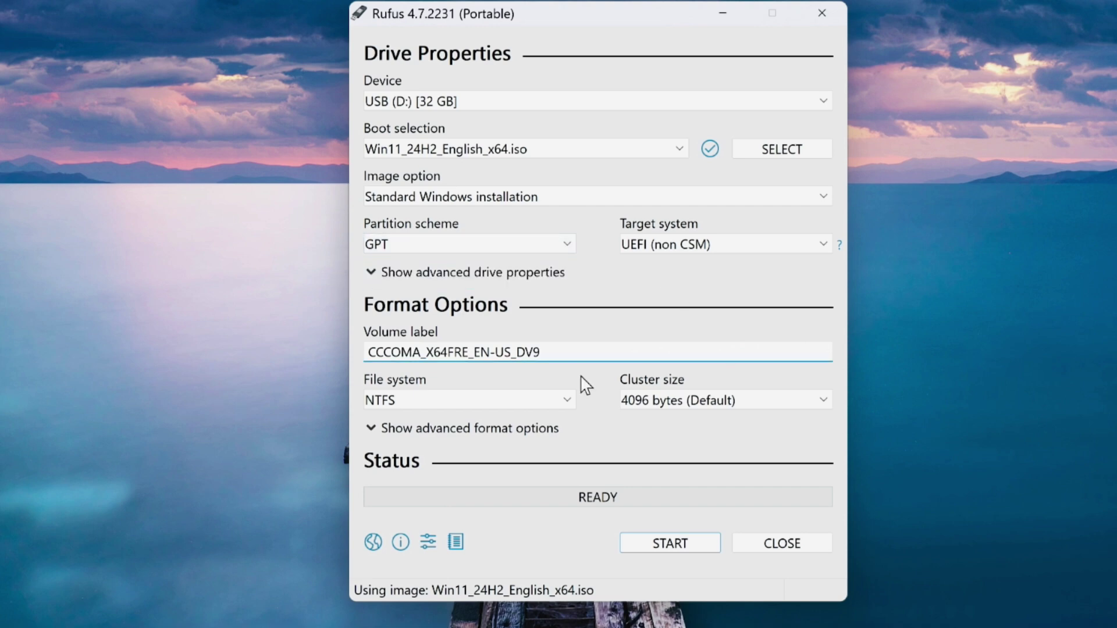
Write the image to USB with the Create a local account option, accepting the data-loss warning
{"action": "left_click", "coordinate": [654, 547]}
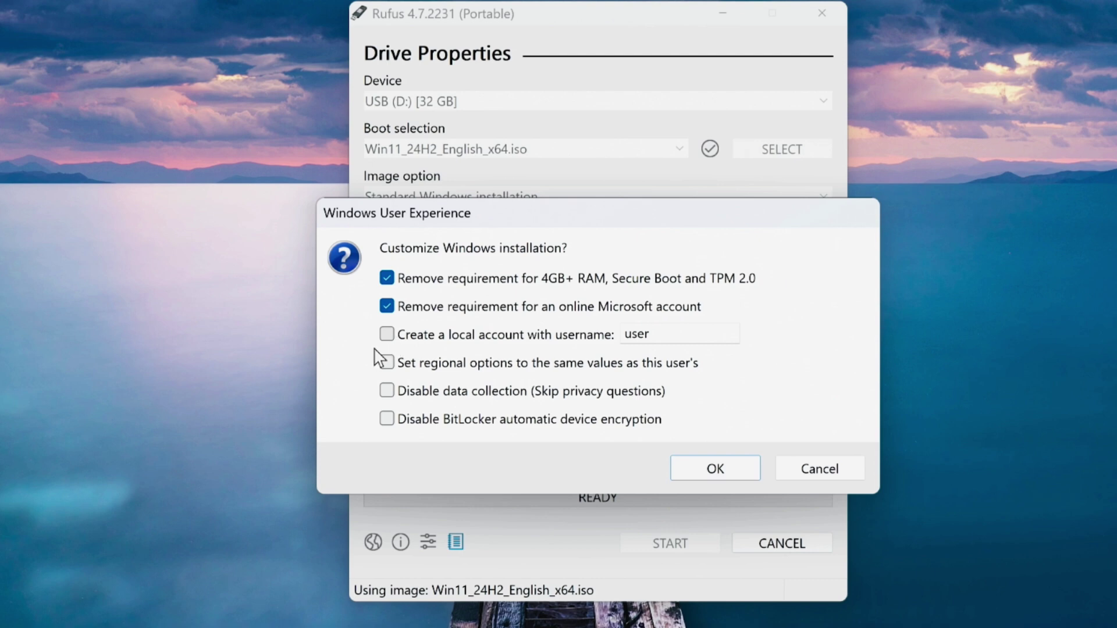
{"action": "left_click", "coordinate": [387, 337]}
{"action": "left_click", "coordinate": [687, 474]}
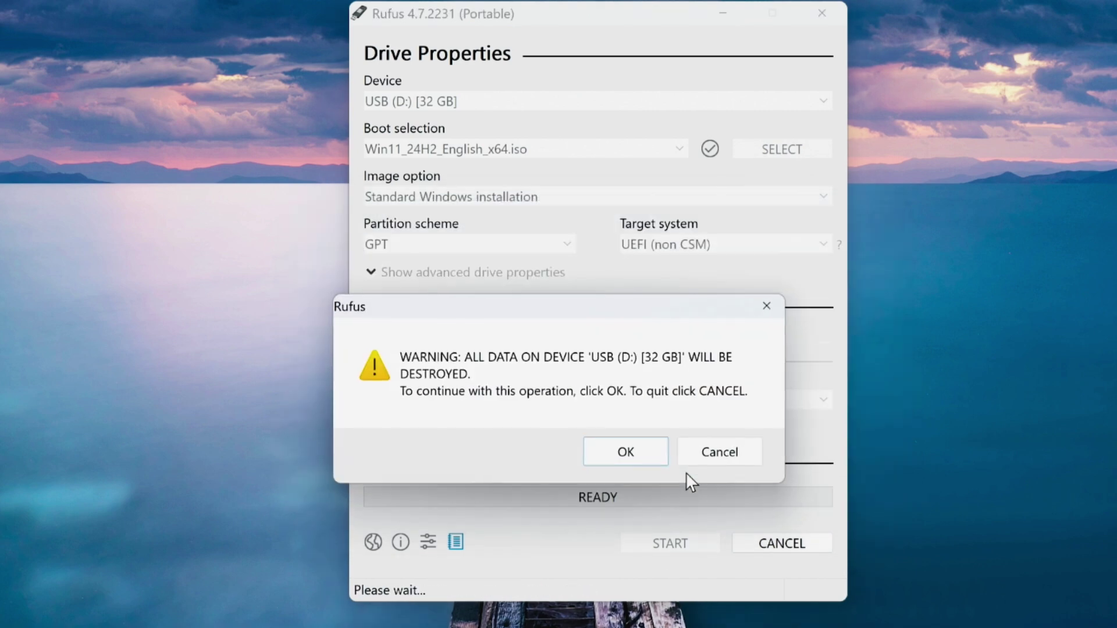
{"action": "left_click", "coordinate": [622, 453]}
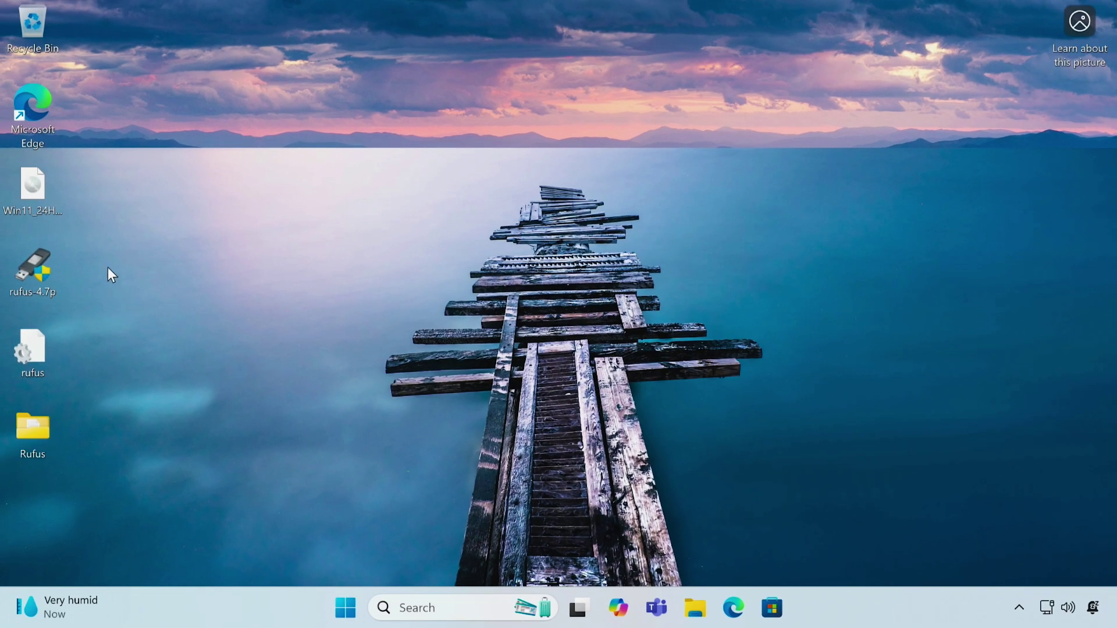
Recycle the three Rufus files and merge 'Downgrade to Windows11 Home.reg' into the registry
{"action": "left_click_drag", "start_coordinate": [64, 329], "coordinate": [13, 454]}
{"action": "left_click_drag", "start_coordinate": [19, 282], "coordinate": [51, 45]}
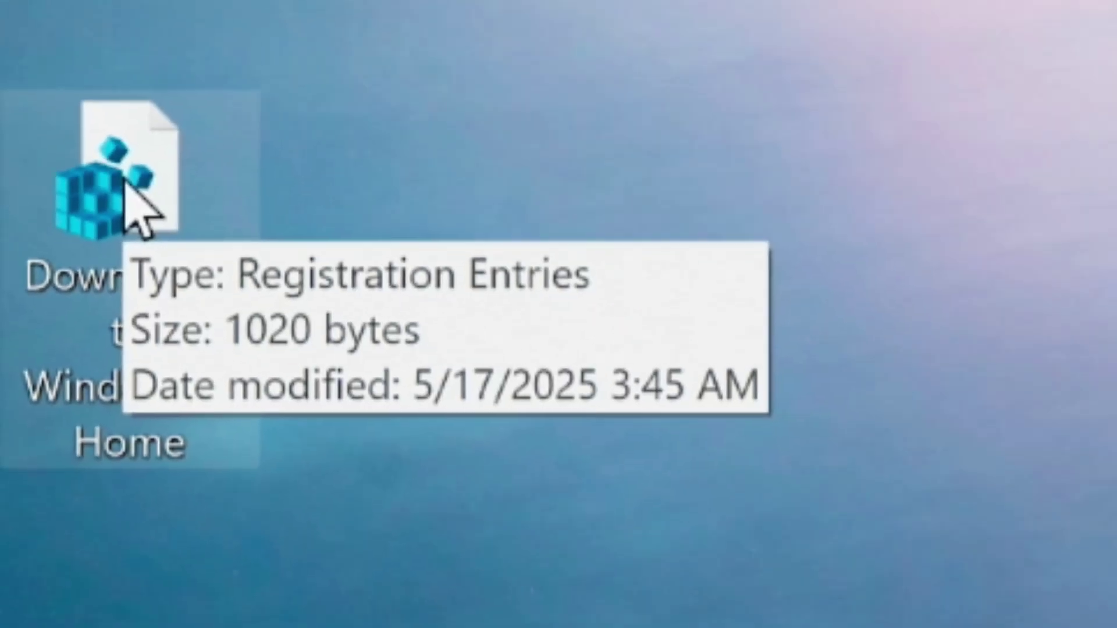
{"action": "right_click", "coordinate": [162, 186]}
{"action": "left_click", "coordinate": [137, 197]}
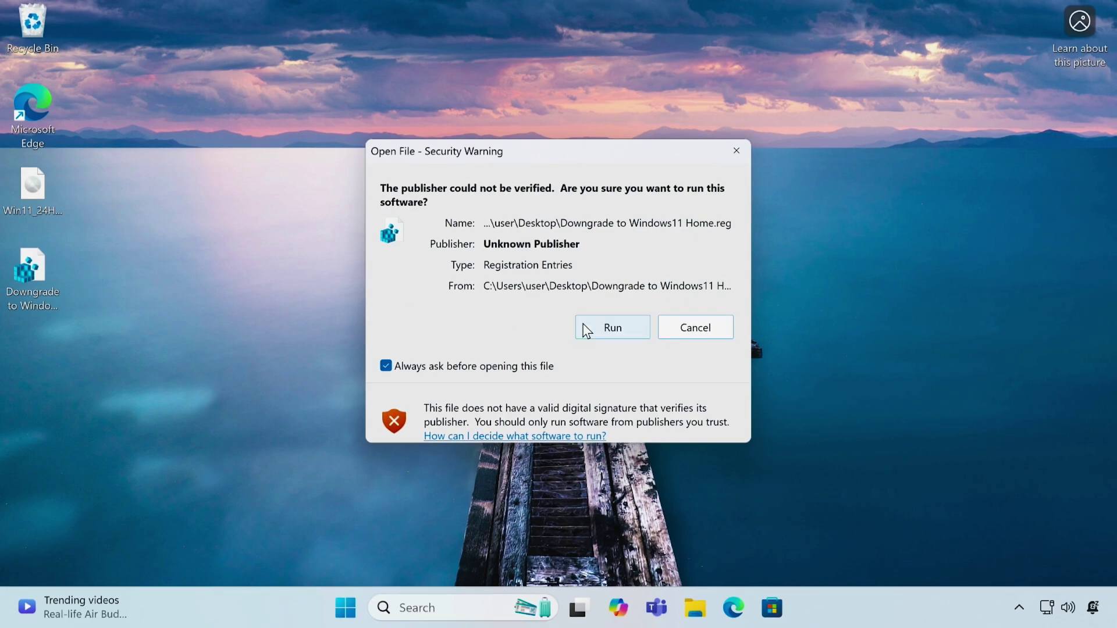
{"action": "left_click", "coordinate": [587, 330]}
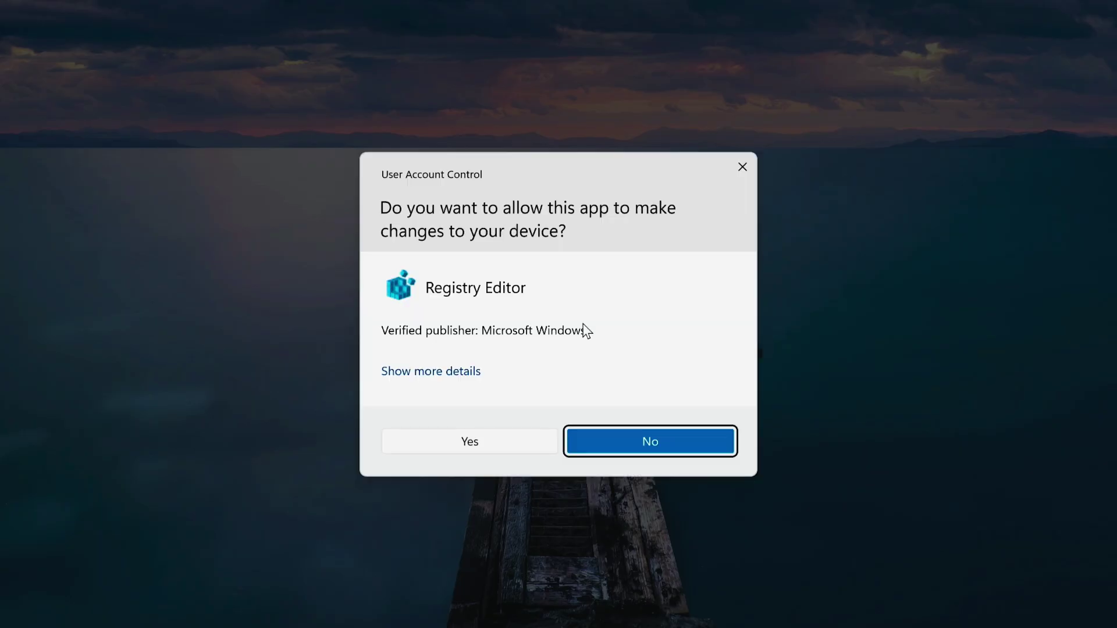
{"action": "left_click", "coordinate": [455, 446]}
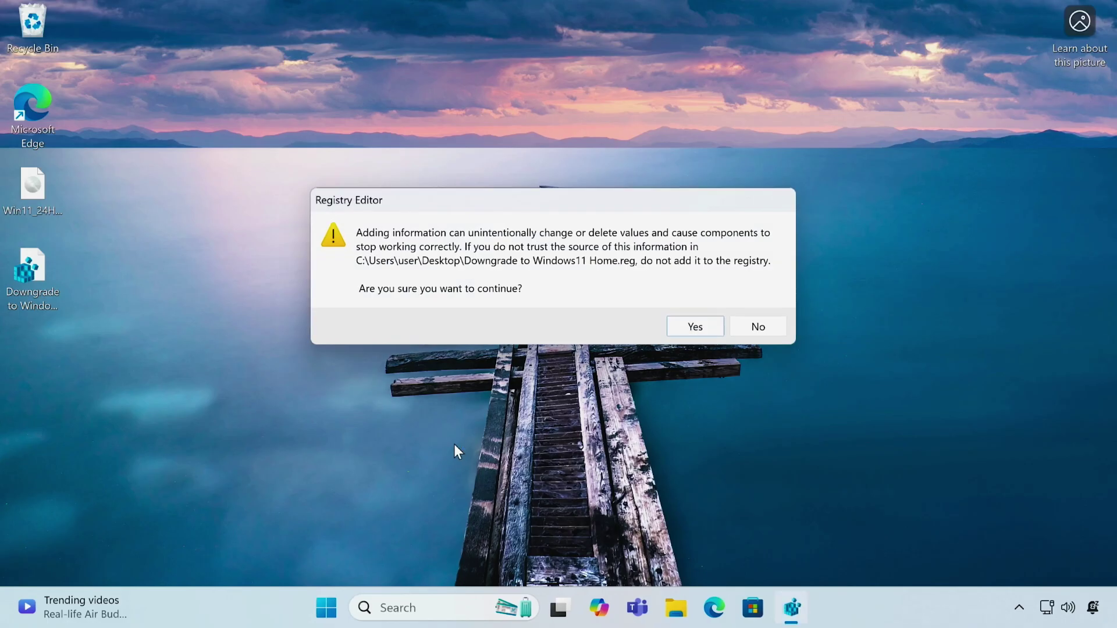
{"action": "left_click", "coordinate": [695, 330]}
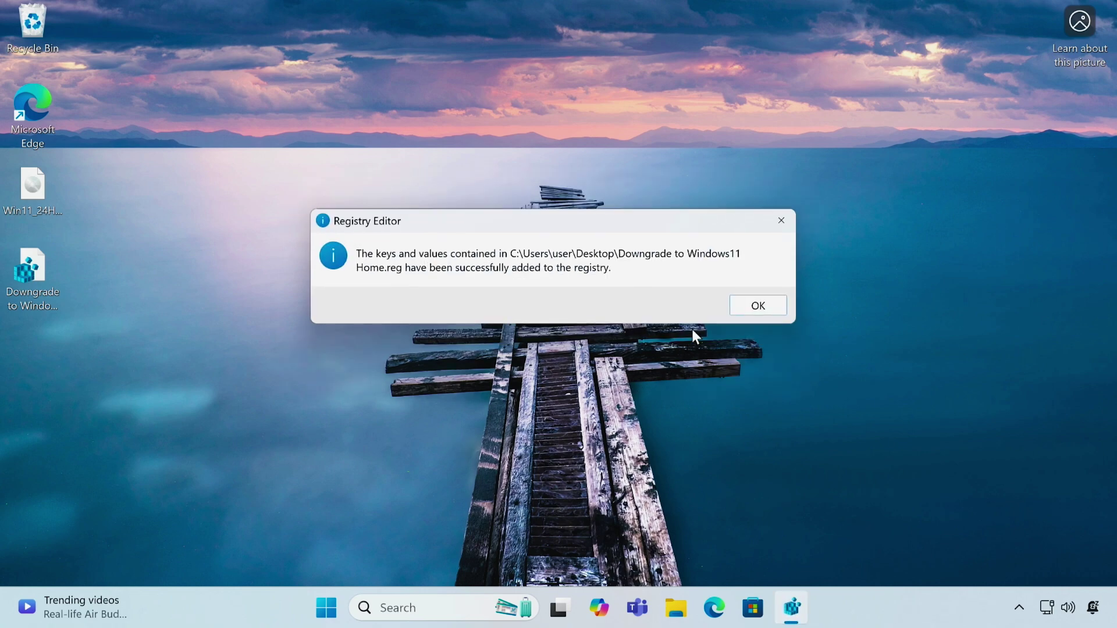
{"action": "left_click", "coordinate": [757, 317]}
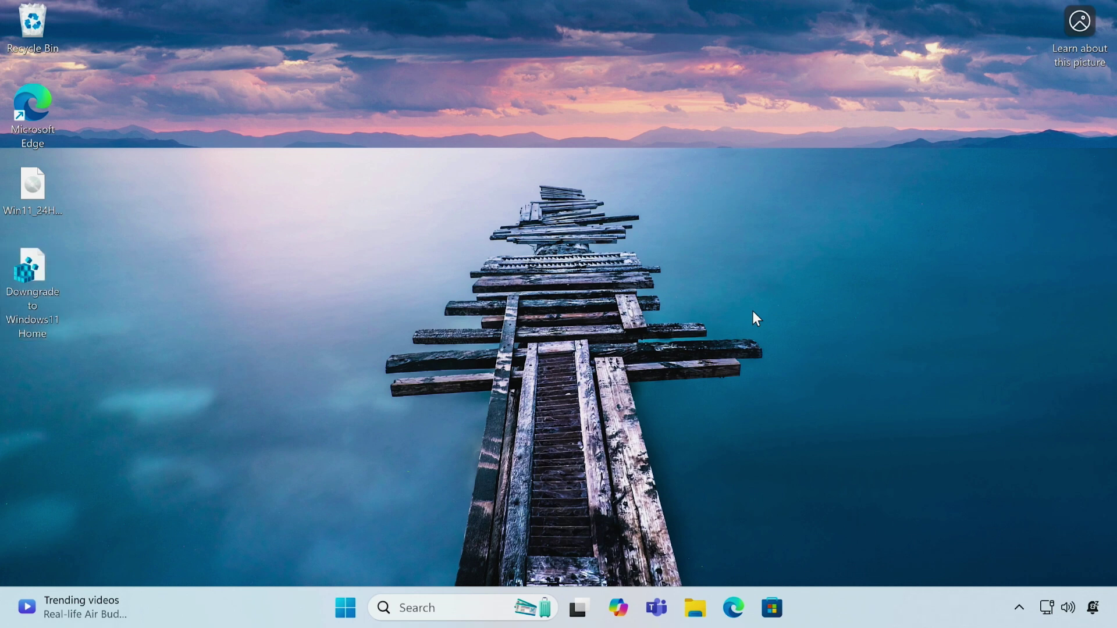
Run setup from the USB drive (D:) with administrator approval, then close File Explorer
{"action": "left_click", "coordinate": [692, 610]}
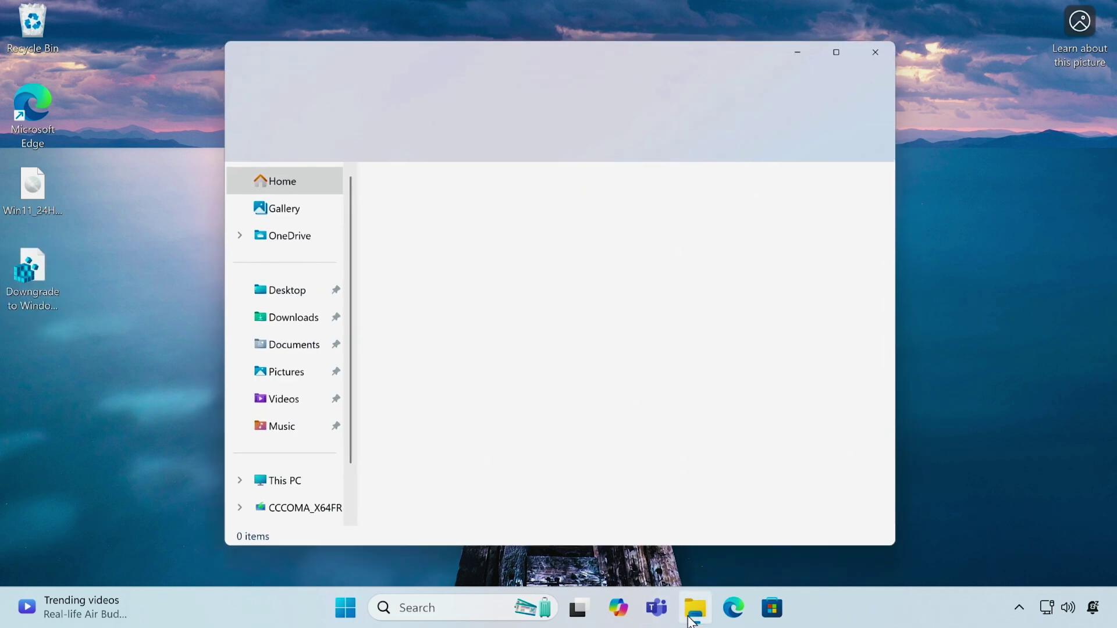
{"action": "left_click", "coordinate": [282, 483]}
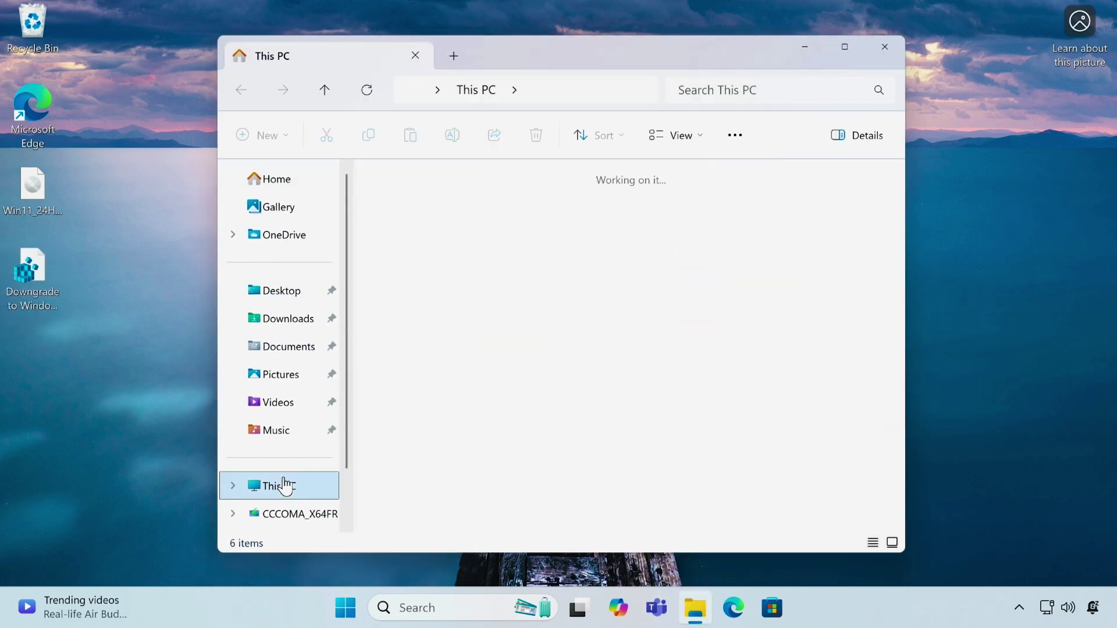
{"action": "double_click", "coordinate": [673, 210]}
{"action": "left_click", "coordinate": [401, 399]}
{"action": "double_click", "coordinate": [401, 396]}
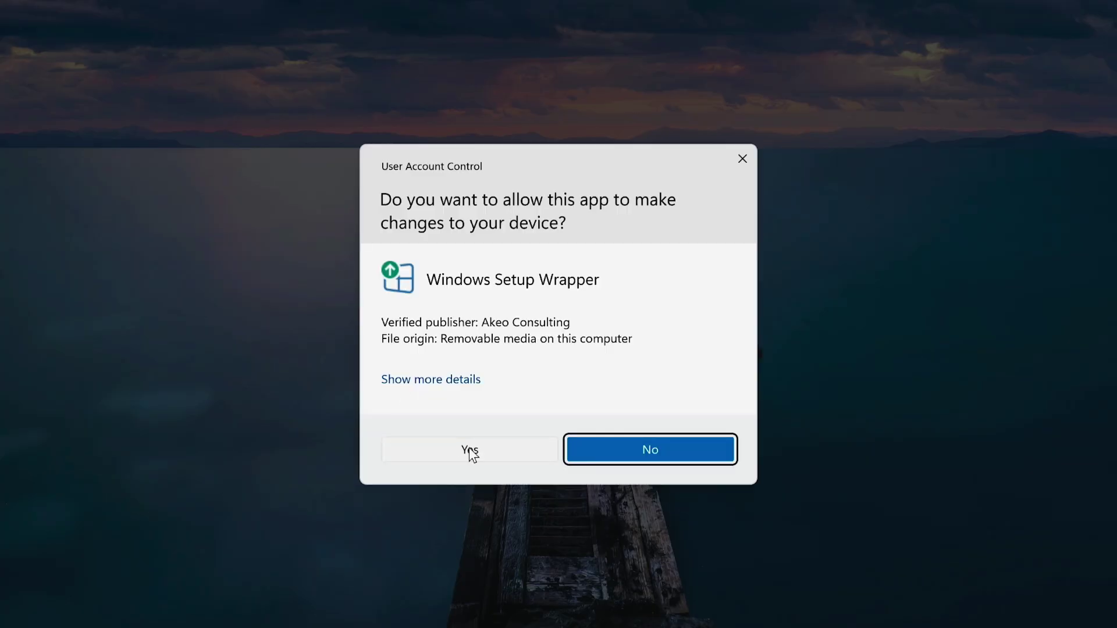
{"action": "left_click", "coordinate": [470, 451]}
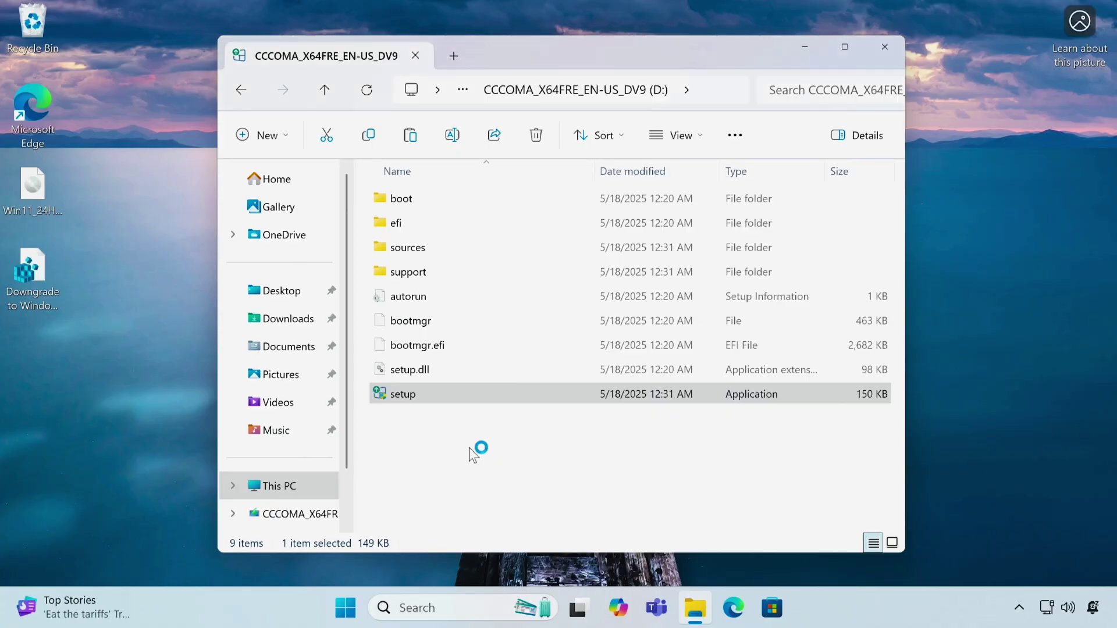
{"action": "left_click", "coordinate": [884, 48]}
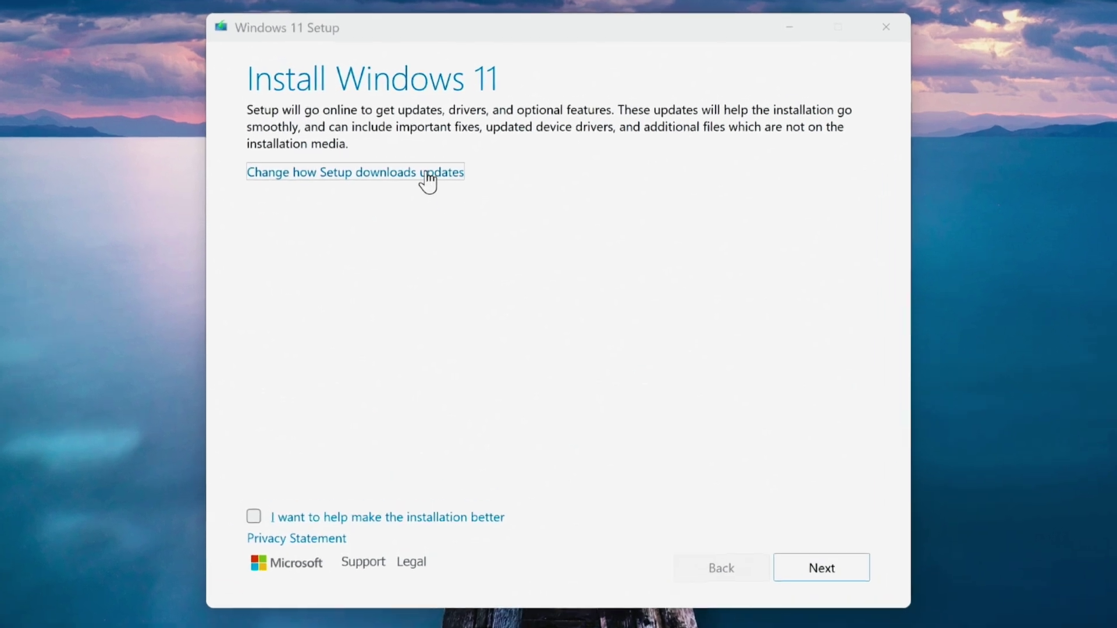
Set Setup's update downloads to Not right now and accept the licence terms
{"action": "left_click", "coordinate": [448, 177]}
{"action": "left_click", "coordinate": [338, 224]}
{"action": "left_click", "coordinate": [839, 576]}
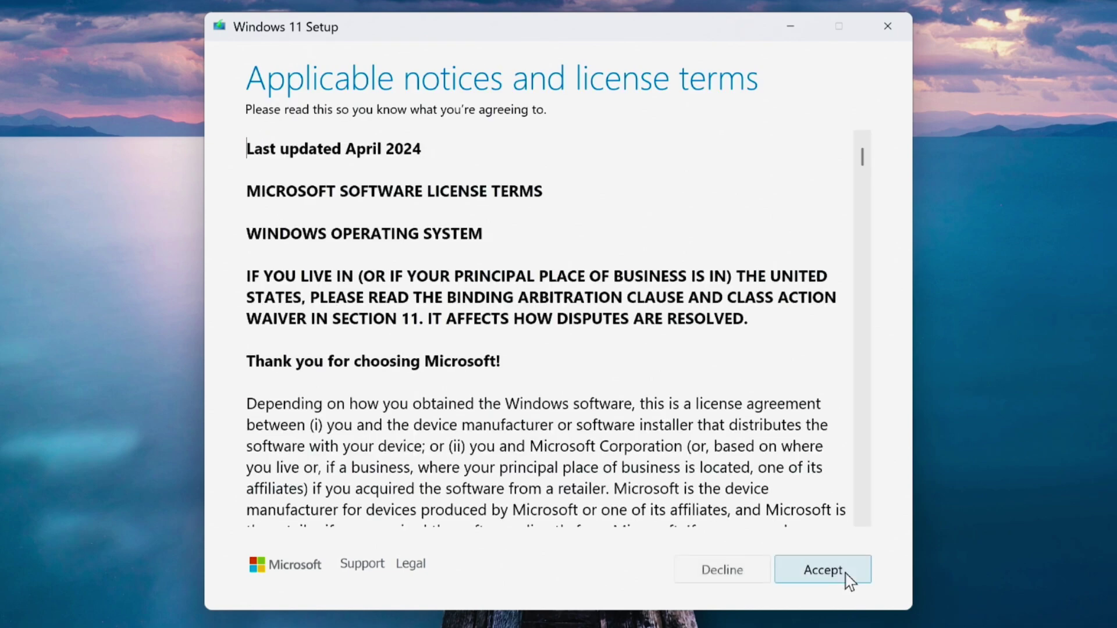
{"action": "left_click", "coordinate": [822, 573]}
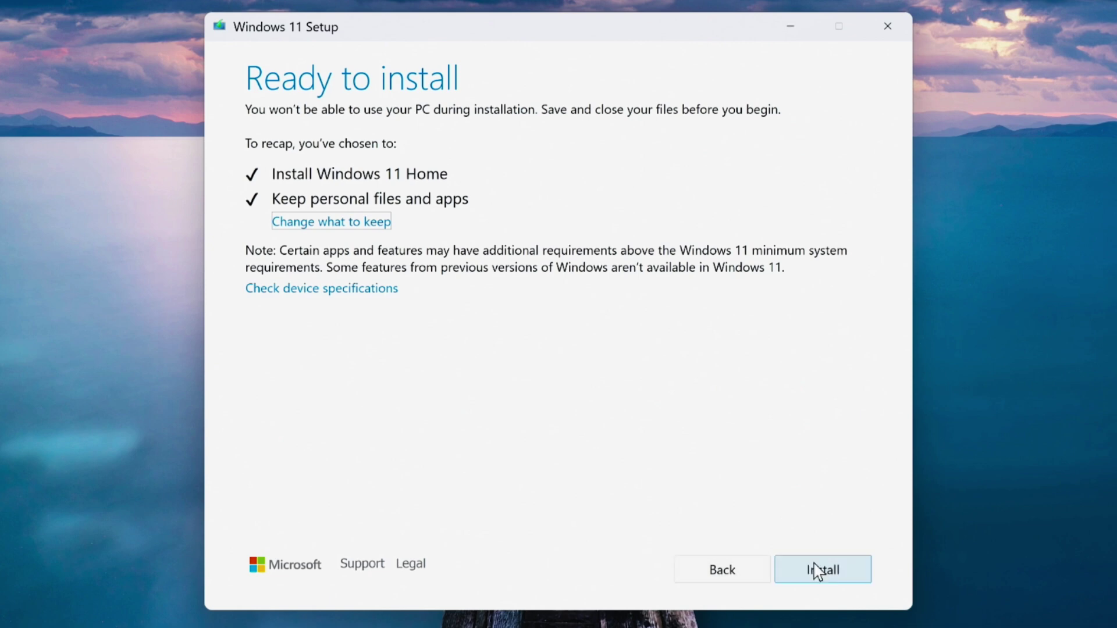
Confirm Keep personal files and apps and return to the Windows 11 Home Ready to install summary
{"action": "left_click", "coordinate": [347, 221]}
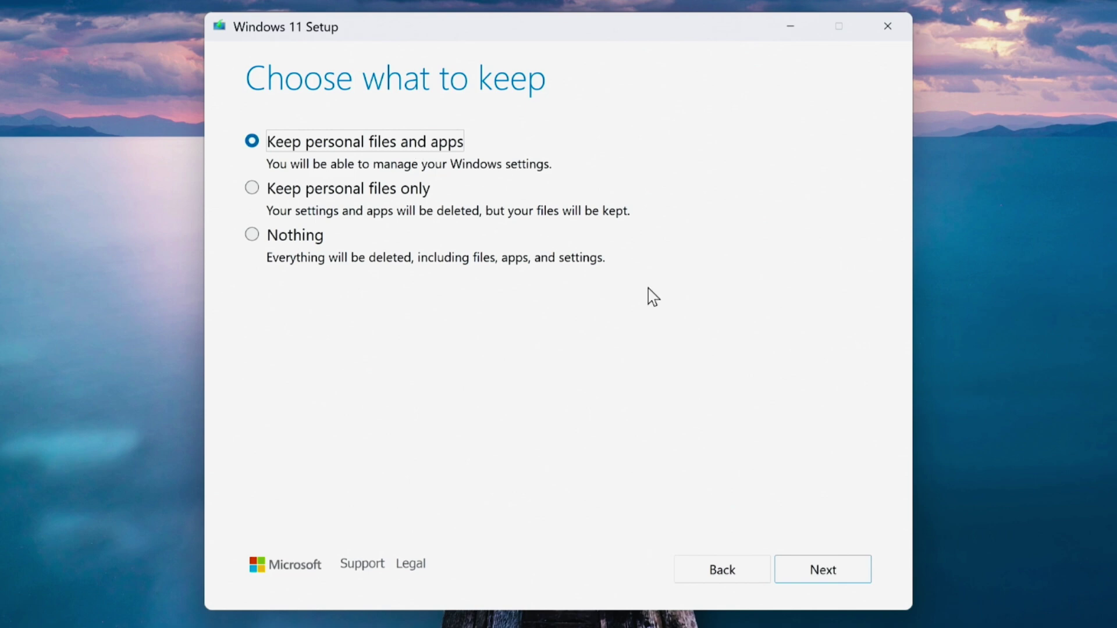
{"action": "left_click", "coordinate": [831, 573]}
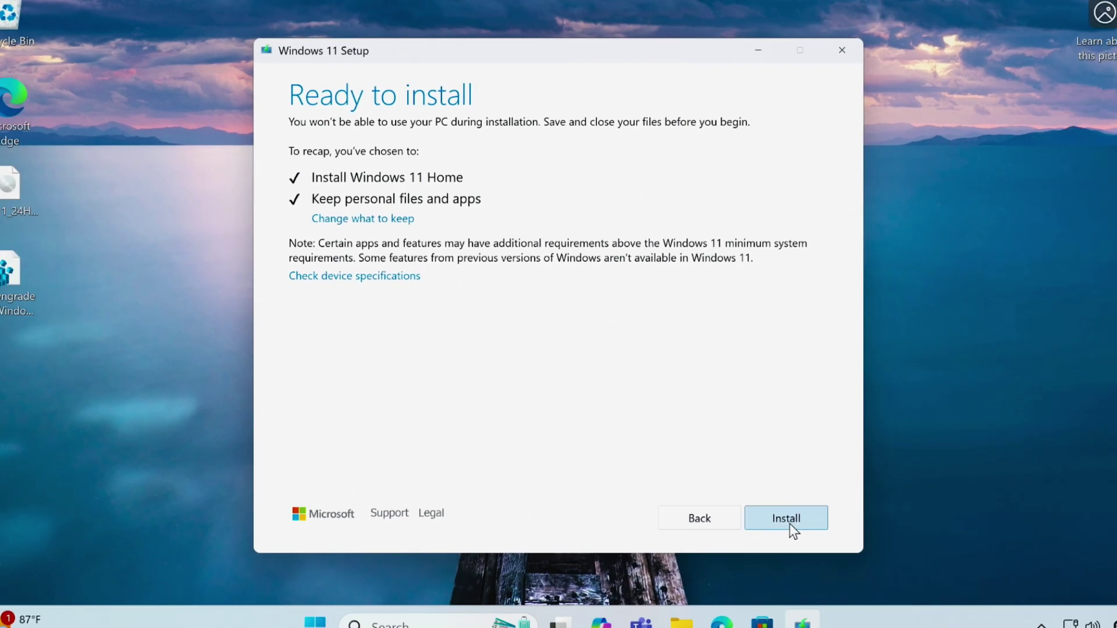
Start the Windows 11 Home installation and let it run through its restarts back to the desktop
{"action": "left_click", "coordinate": [823, 570]}
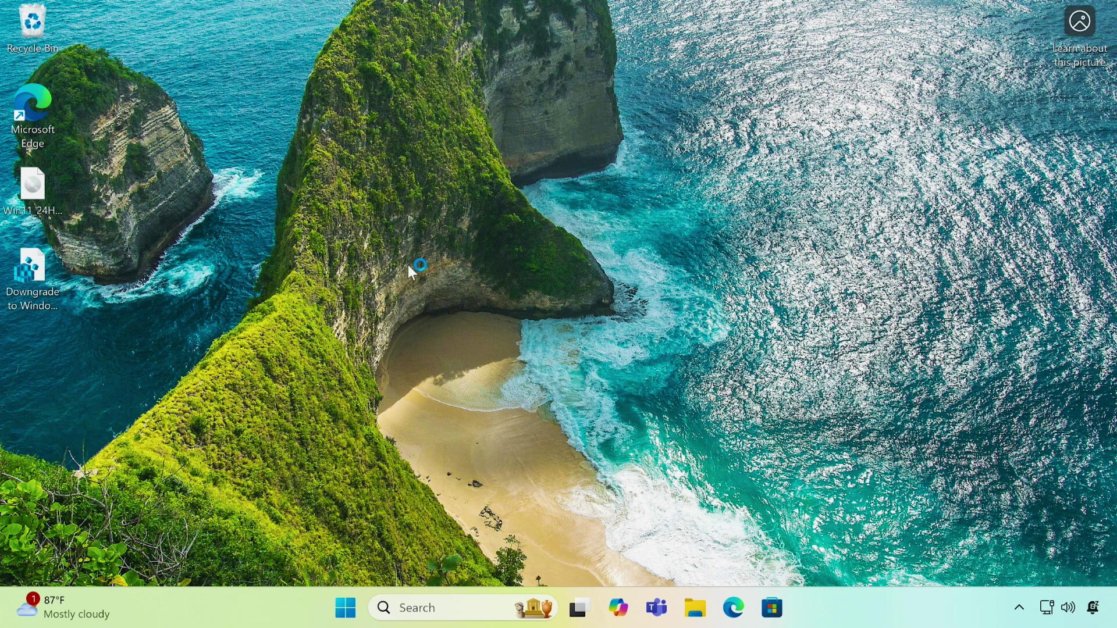
{"action": "right_click", "coordinate": [345, 608]}
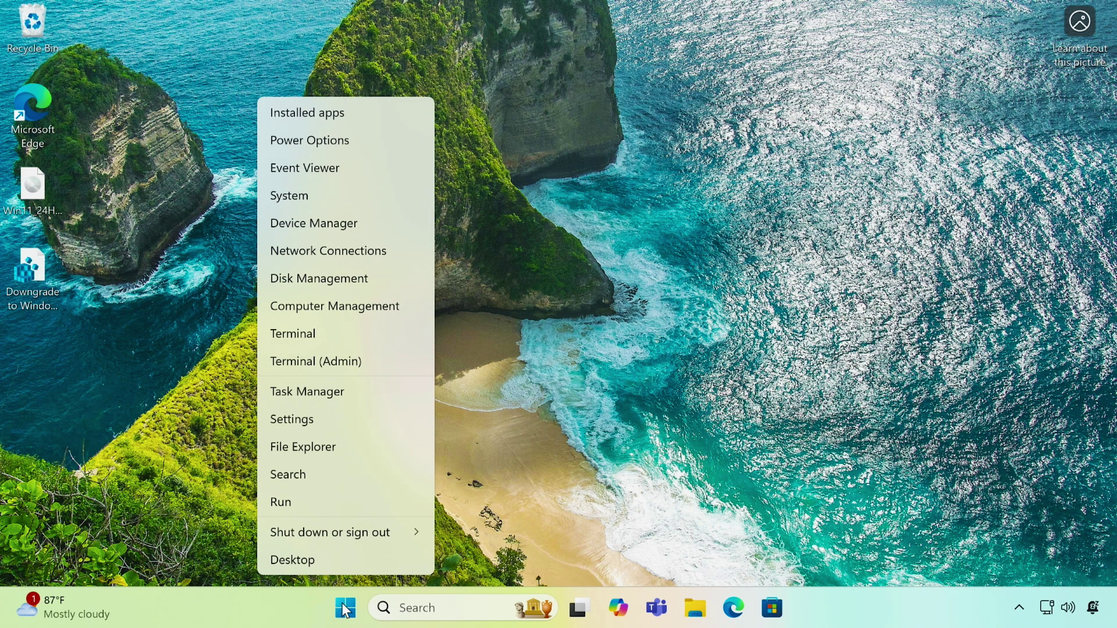
{"action": "left_click", "coordinate": [285, 189]}
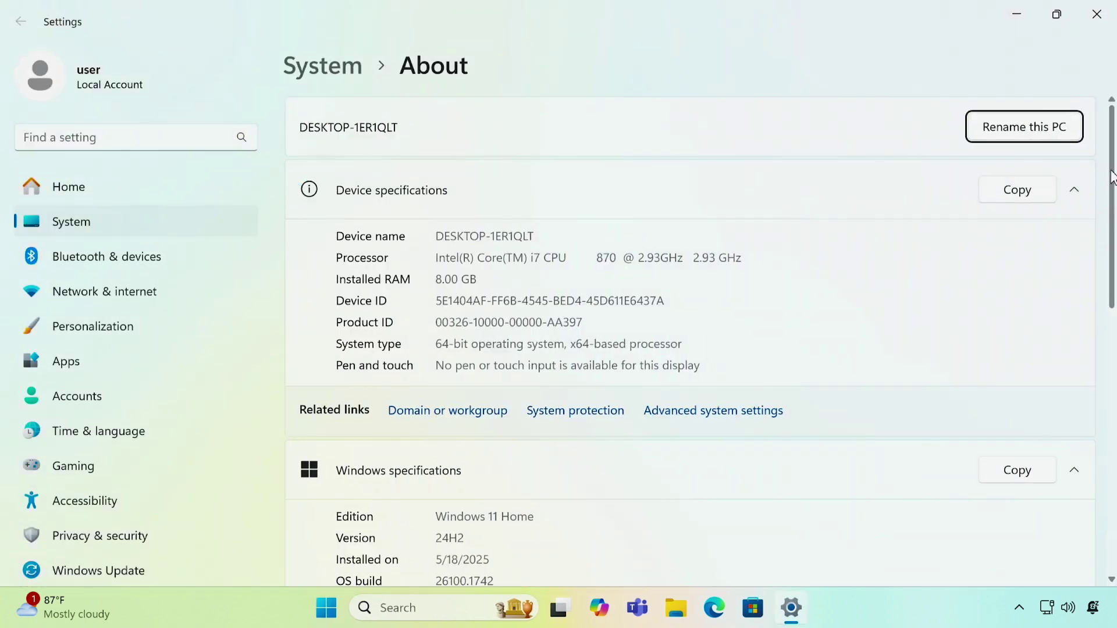
{"action": "left_click_drag", "start_coordinate": [1112, 178], "coordinate": [1112, 260]}
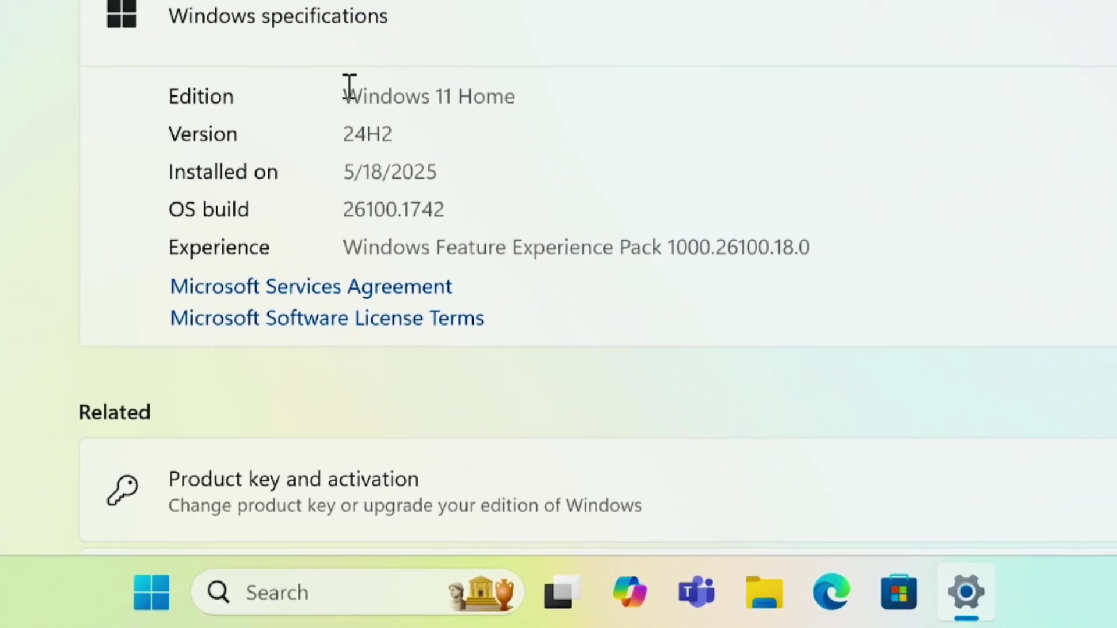
{"action": "left_click_drag", "start_coordinate": [346, 92], "coordinate": [566, 93]}
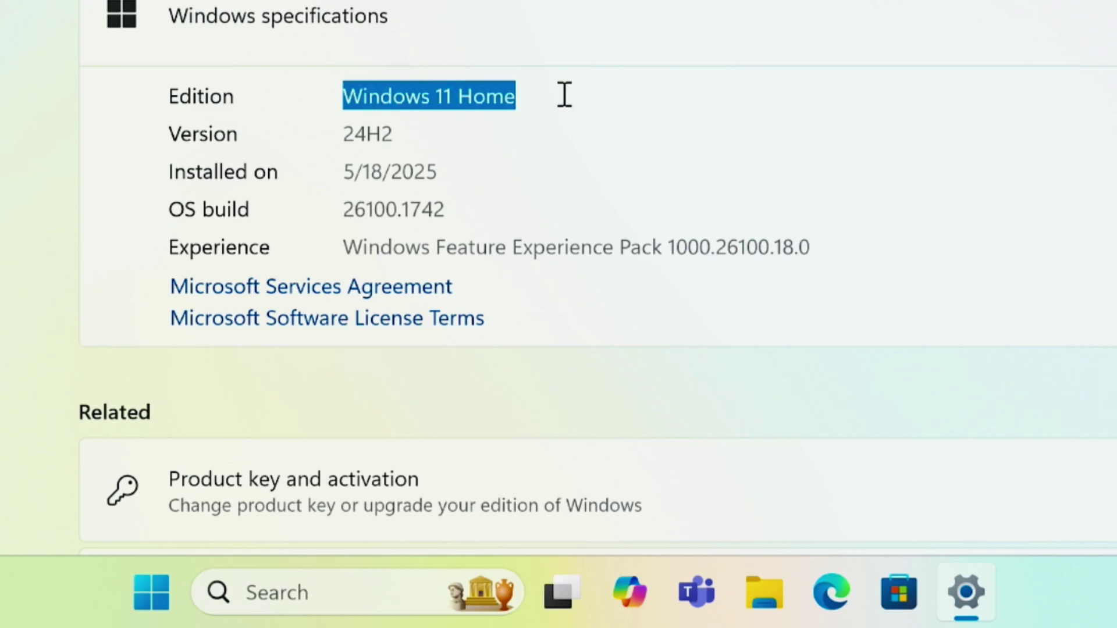
{"action": "scroll", "coordinate": [565, 94], "scroll_direction": "up", "scroll_amount": 3}
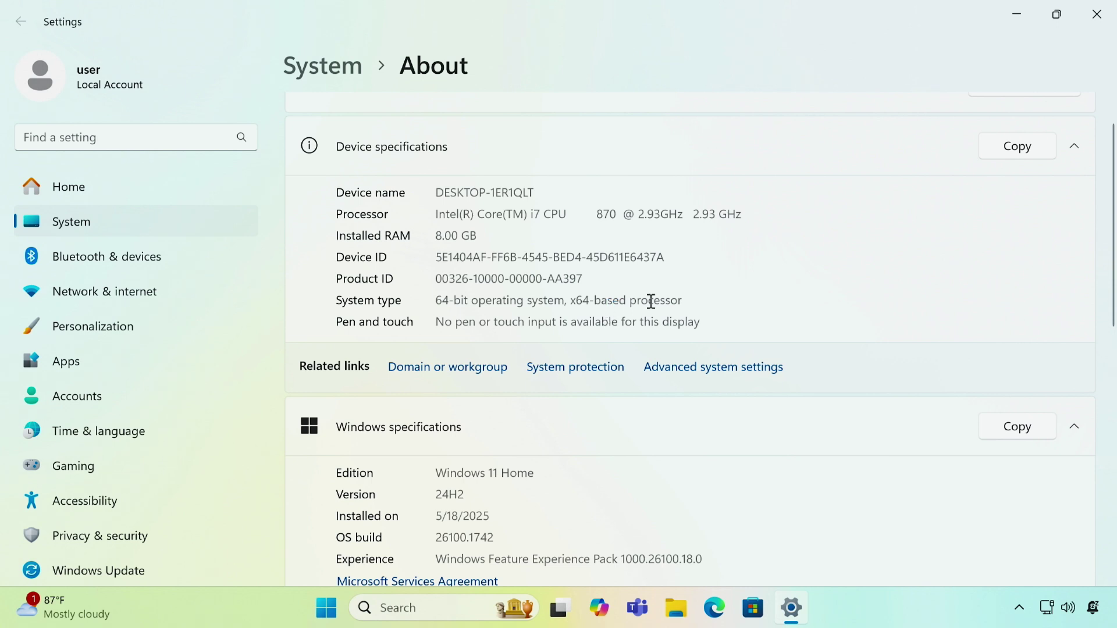
{"action": "left_click", "coordinate": [1096, 14]}
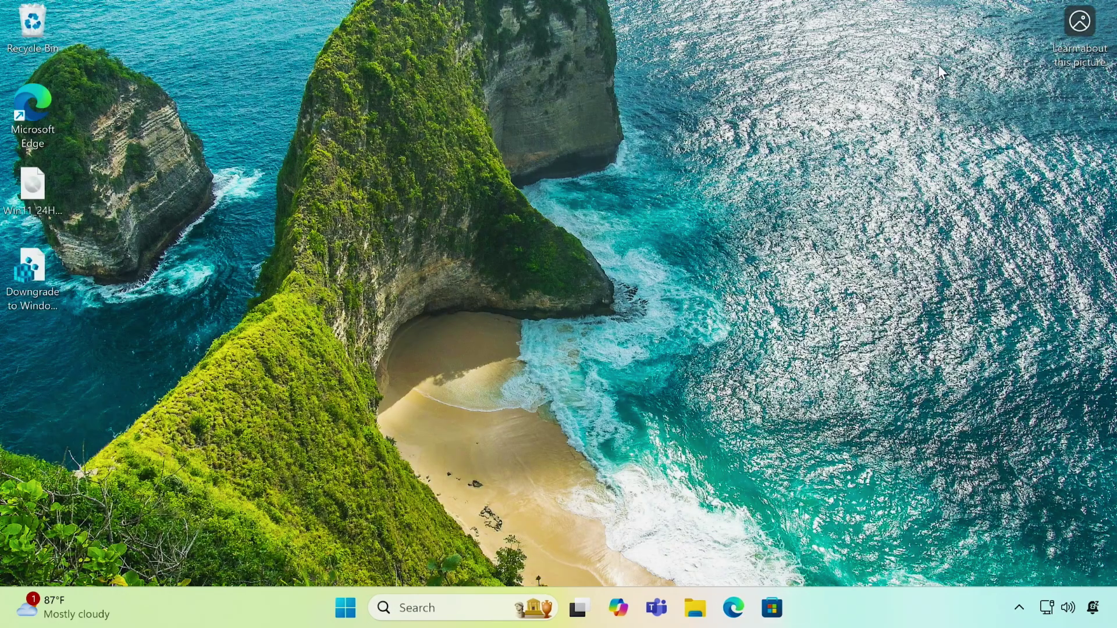